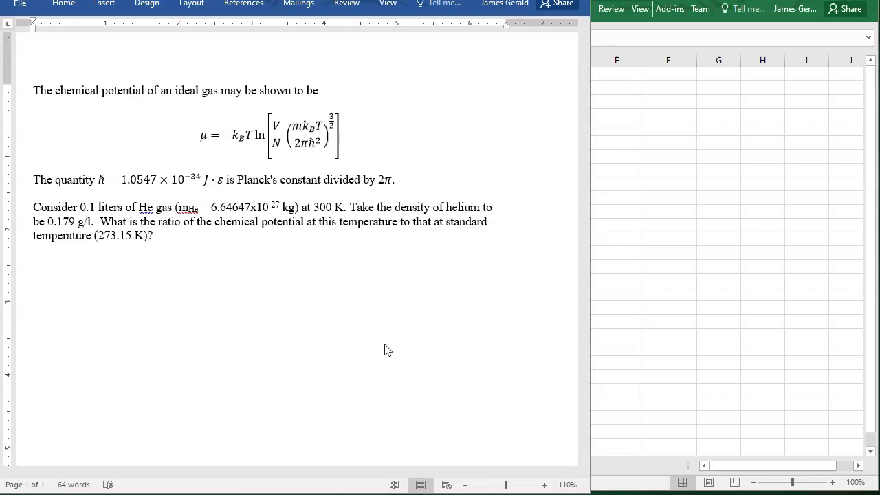
# Enter the label m in B3 with helium mass 6.64647E-27 in C3.
pyautogui.click(635, 129)
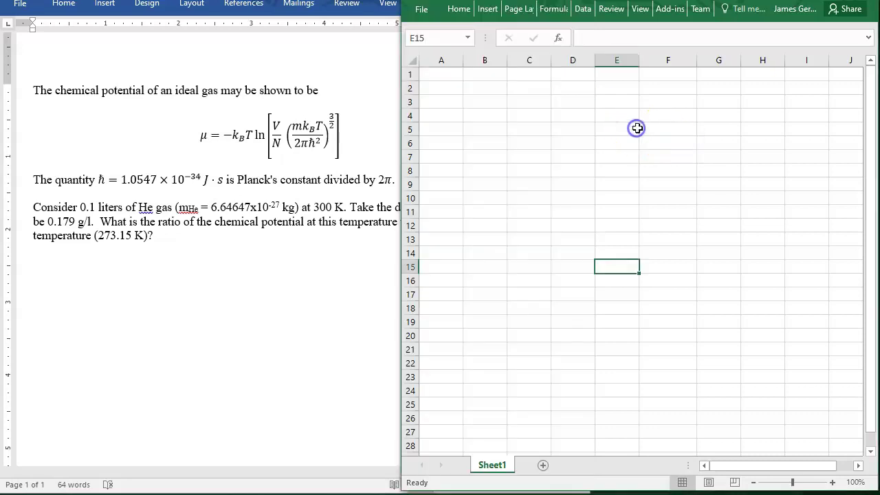
pyautogui.click(496, 114)
pyautogui.click(488, 102)
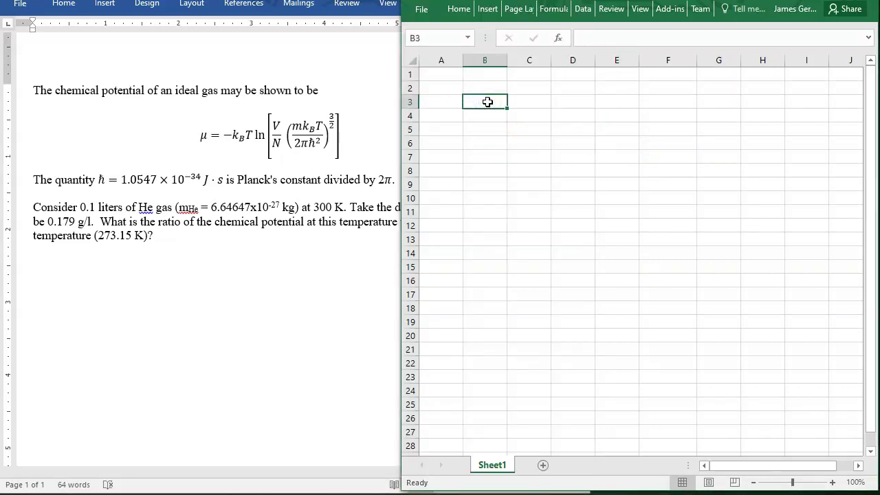
pyautogui.write('m')
pyautogui.press('Tab')
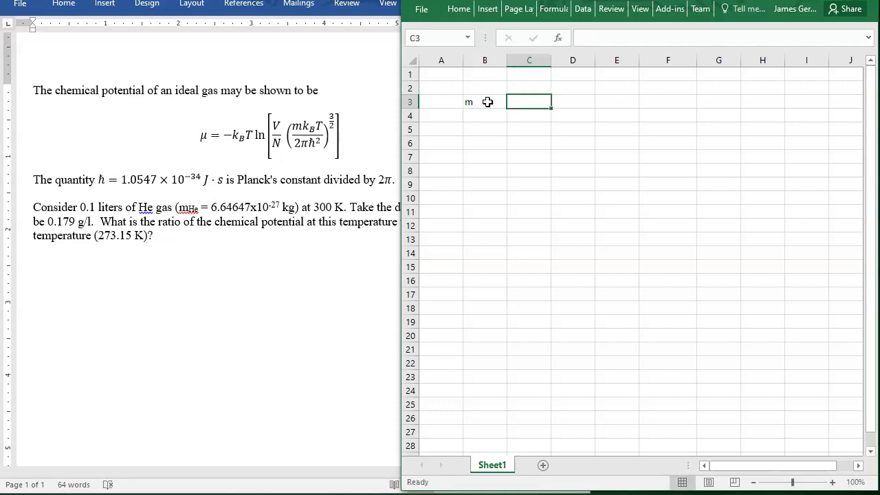
pyautogui.write('6')
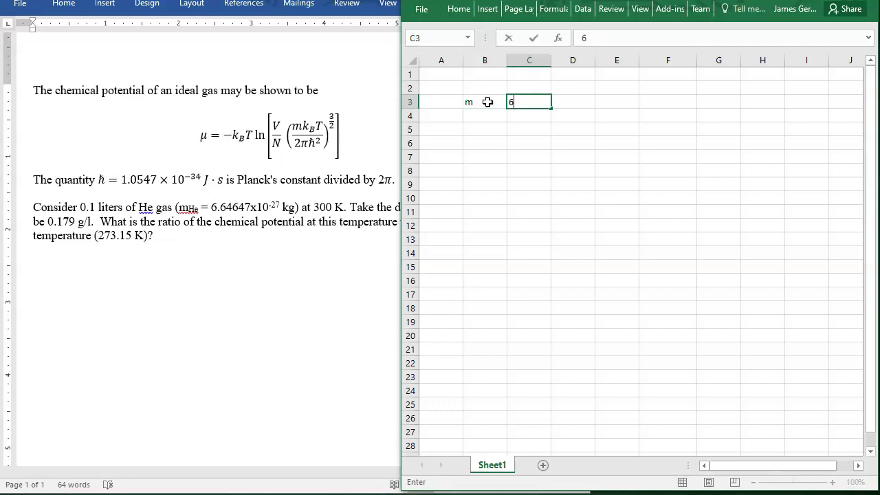
pyautogui.hotkey('shift', 'F10')
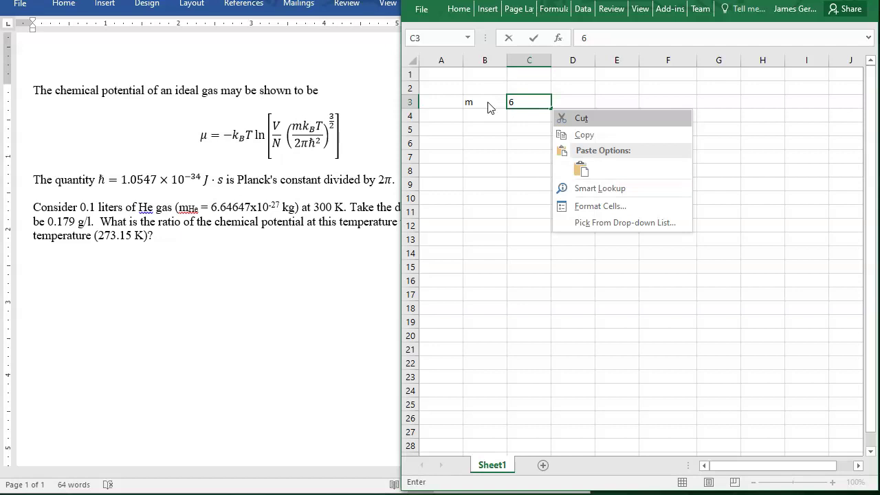
pyautogui.click(526, 102)
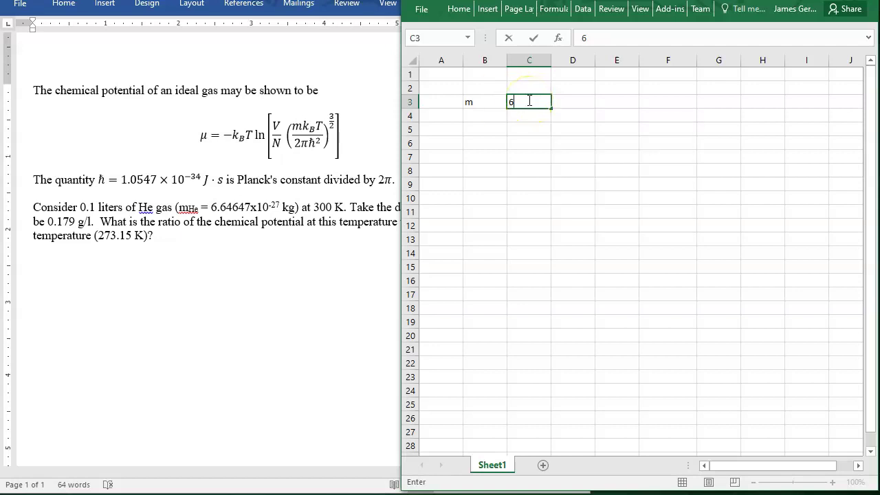
pyautogui.write('.64647E-28')
pyautogui.press('BackSpace')
pyautogui.write('7')
pyautogui.press('Return')
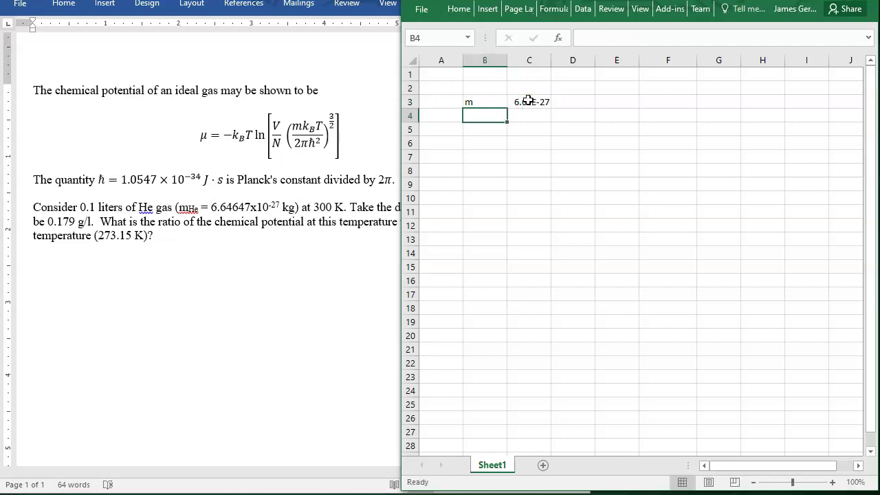
# Add the kB label with value 1.38065E-23, then the T label in B5.
pyautogui.write('kB')
pyautogui.press('Tab')
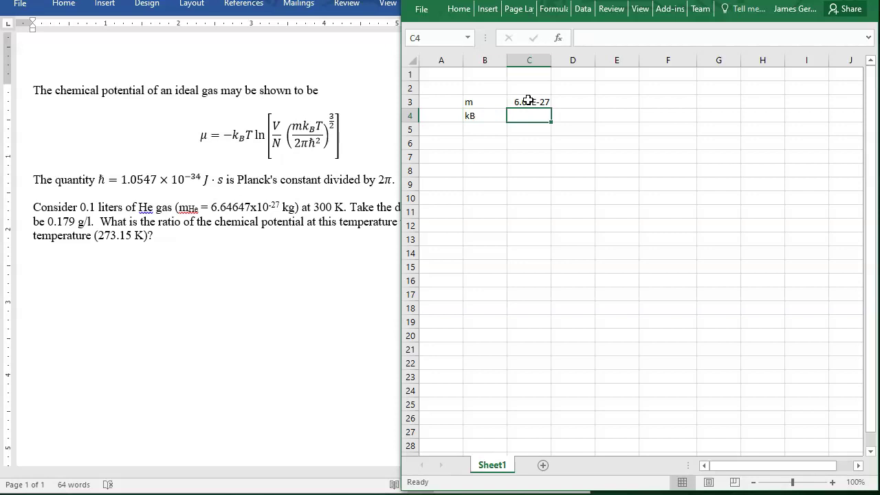
pyautogui.write('1.380')
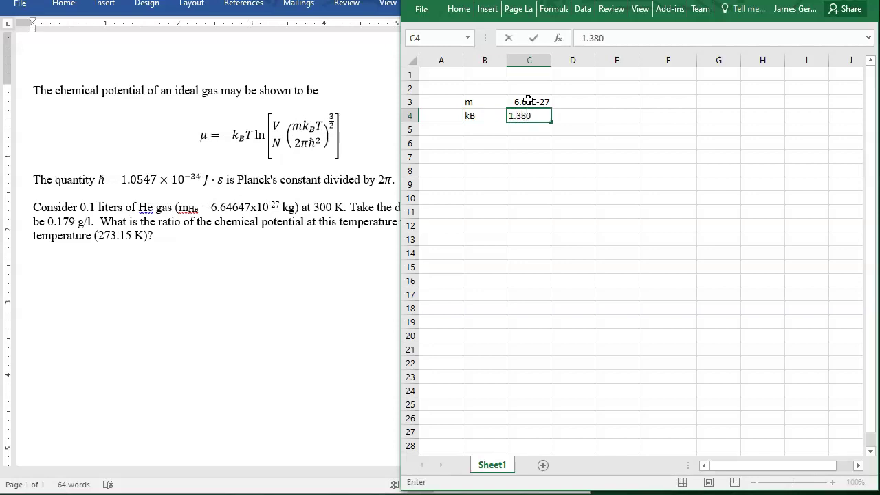
pyautogui.write('65E-23')
pyautogui.press('Return')
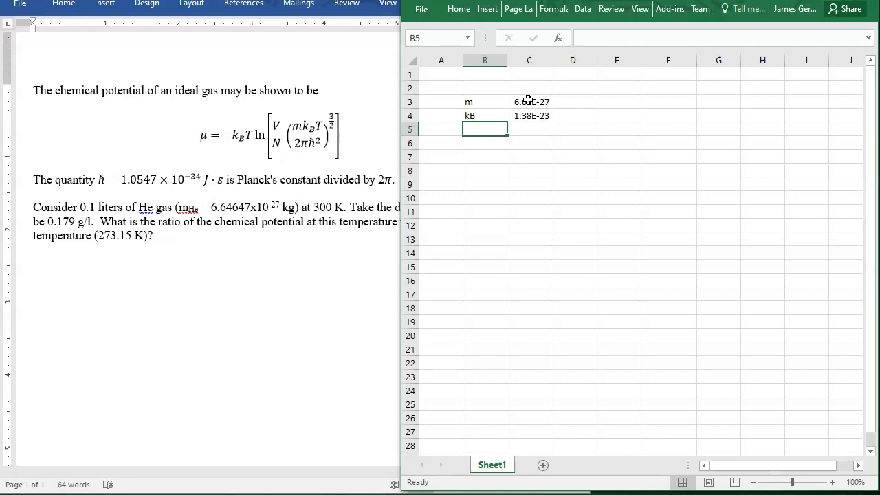
pyautogui.write('T')
pyautogui.press('Tab')
# Set T to 300 and add V = 0.1 and rhoHe = 0.179.
pyautogui.write('300')
pyautogui.press('Return')
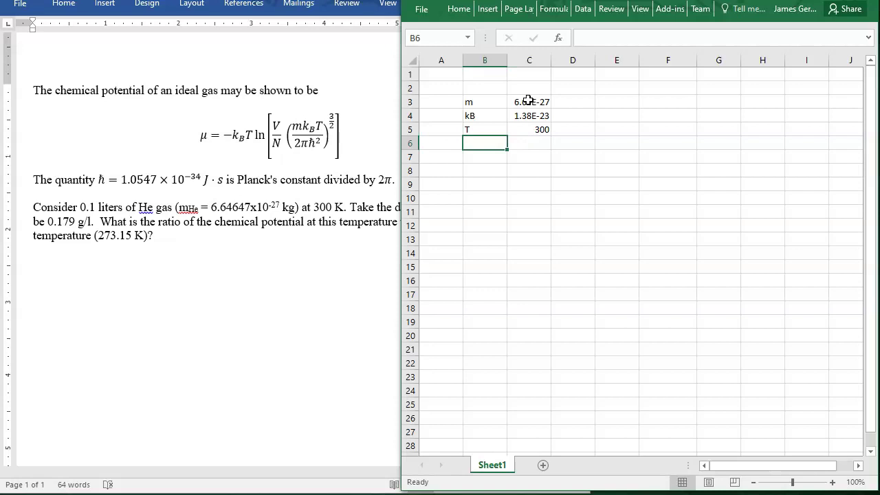
pyautogui.write('V')
pyautogui.press('Tab')
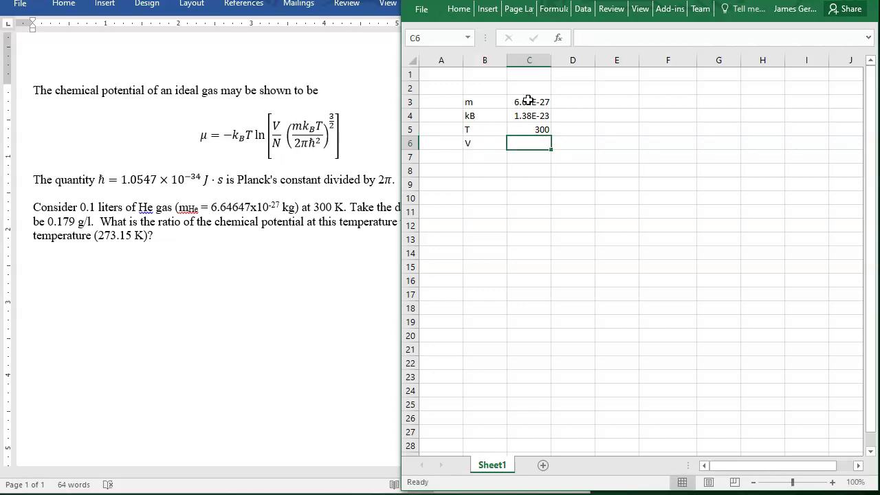
pyautogui.write('0.1')
pyautogui.press('Return')
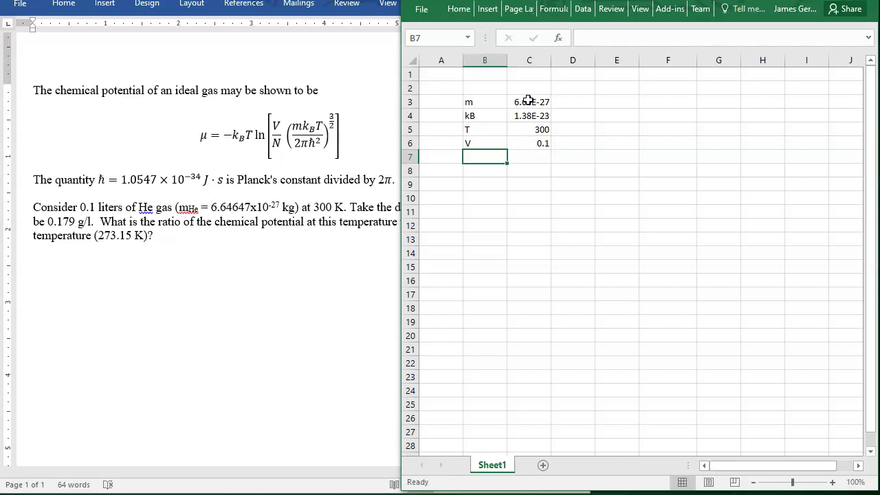
pyautogui.write('rhoHe')
pyautogui.press('Tab')
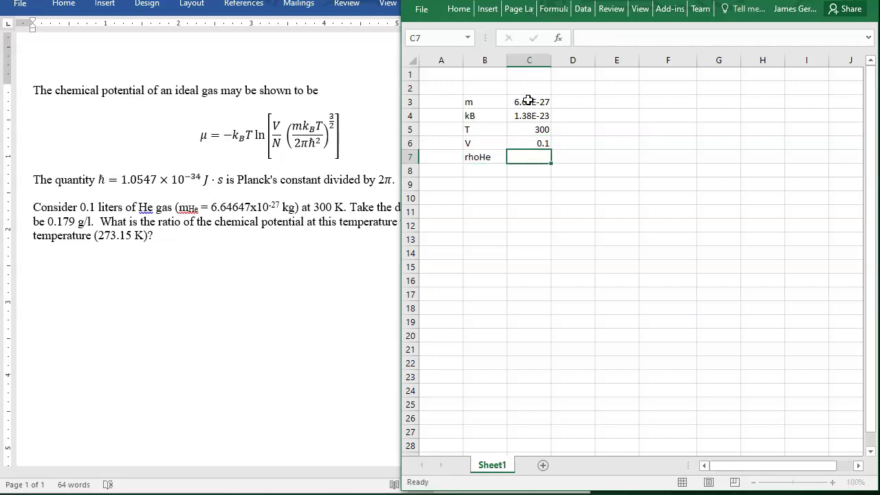
pyautogui.write('0.179')
pyautogui.press('Return')
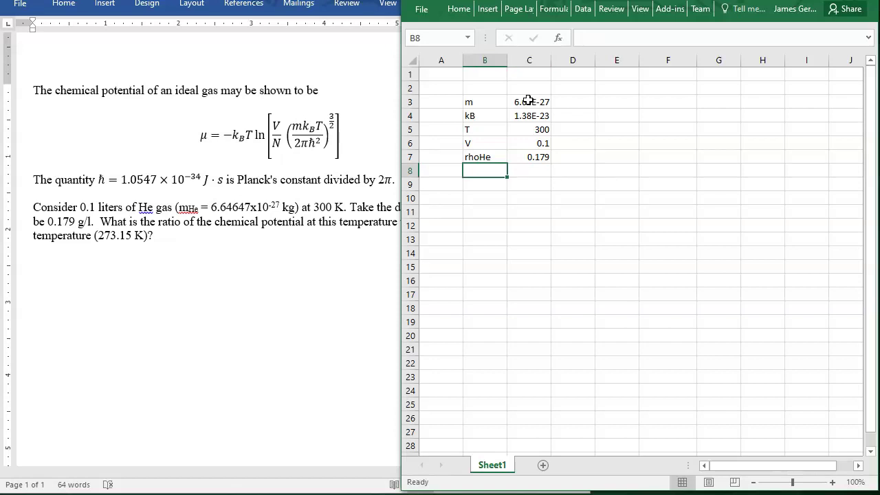
# Add hbar with value 1.0547E-34 in row 8 and move down to row 10.
pyautogui.write('hbar')
pyautogui.press('Tab')
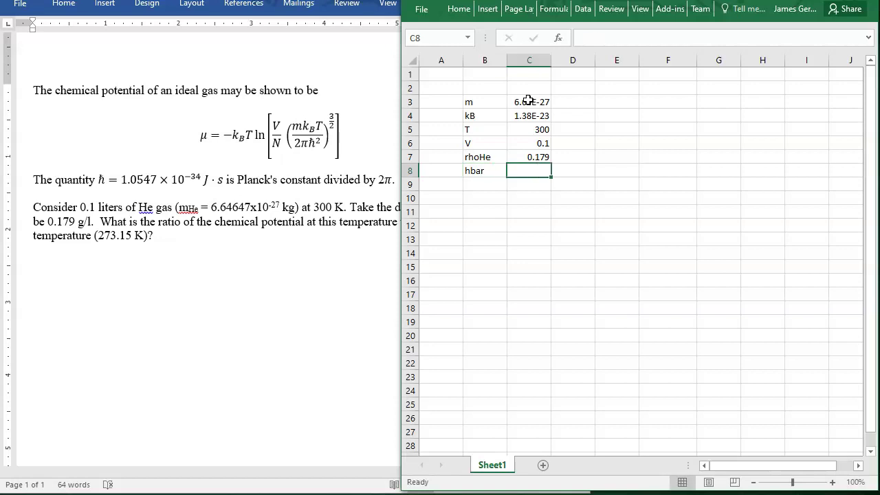
pyautogui.write('1')
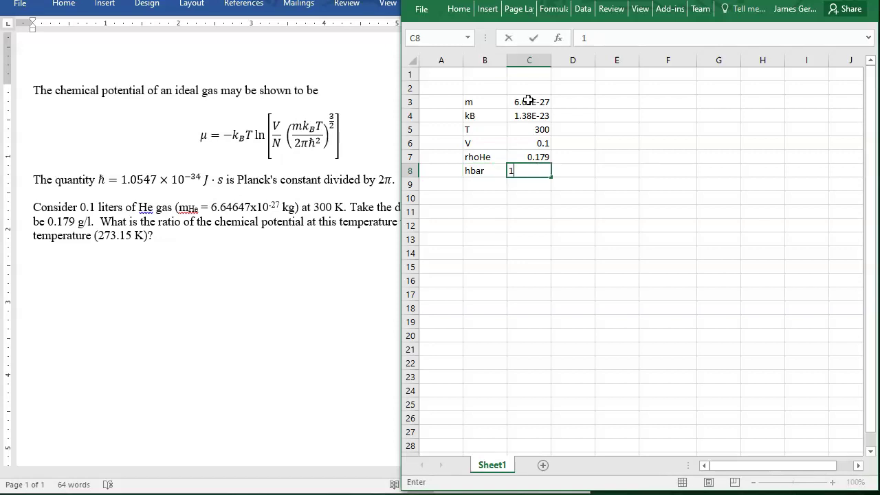
pyautogui.hotkey('shift', 'F10')
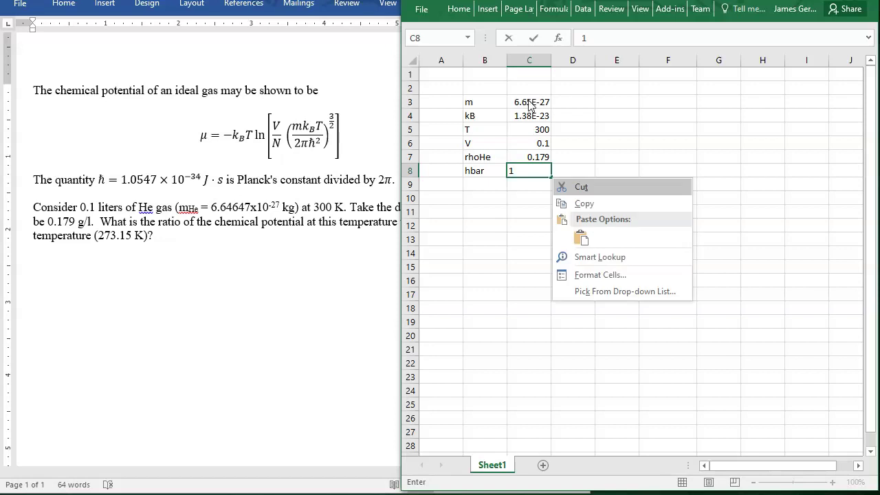
pyautogui.press('Escape')
pyautogui.write('.0')
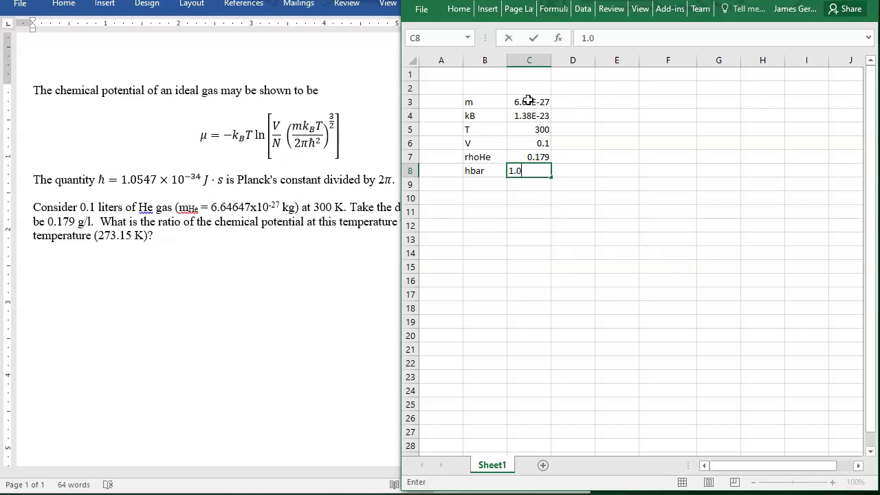
pyautogui.write('547E-34')
pyautogui.press('Return')
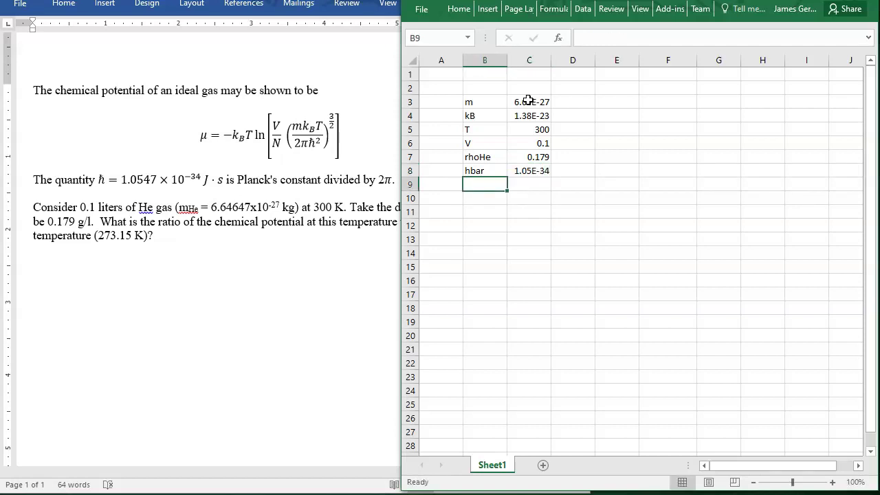
pyautogui.press('Return')
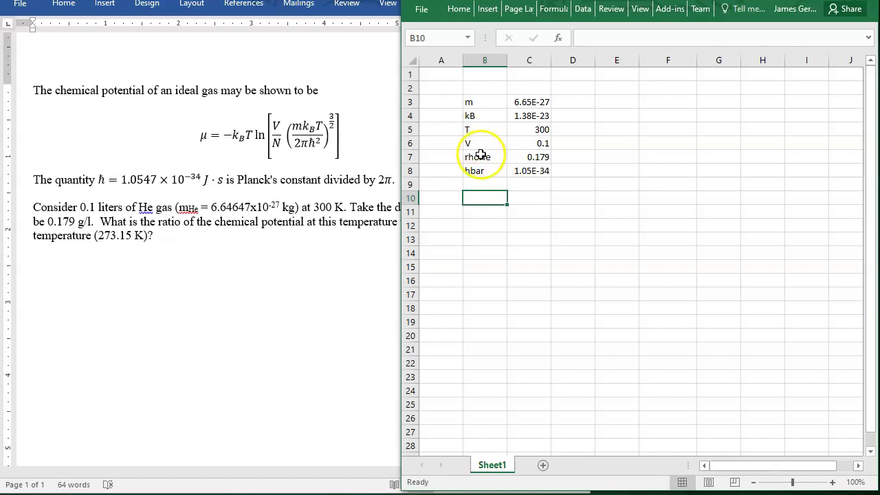
# Add mGas in row 10 as =C6*C7/1000, giving 0.0000179.
pyautogui.write('m')
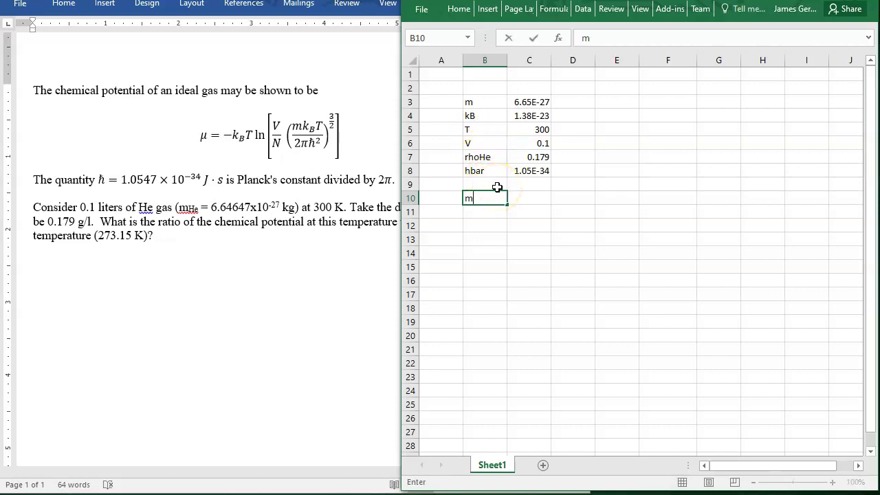
pyautogui.write('Gas')
pyautogui.press('Tab')
pyautogui.write('=')
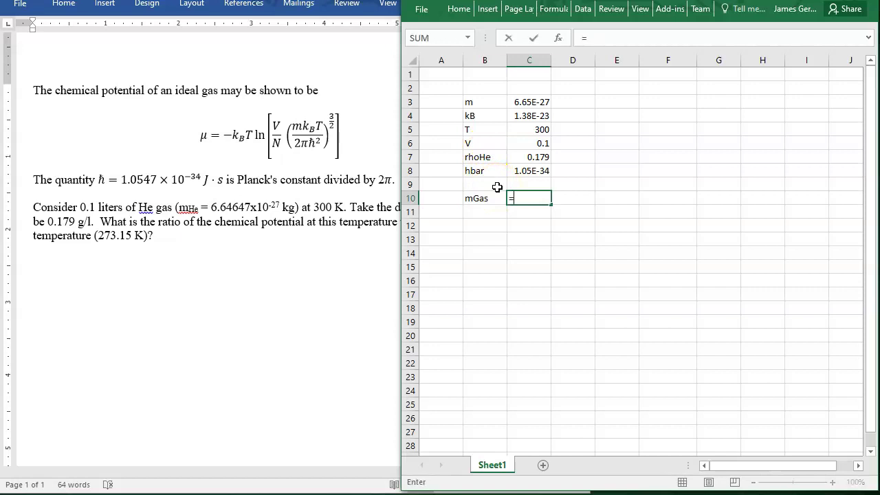
pyautogui.click(521, 143)
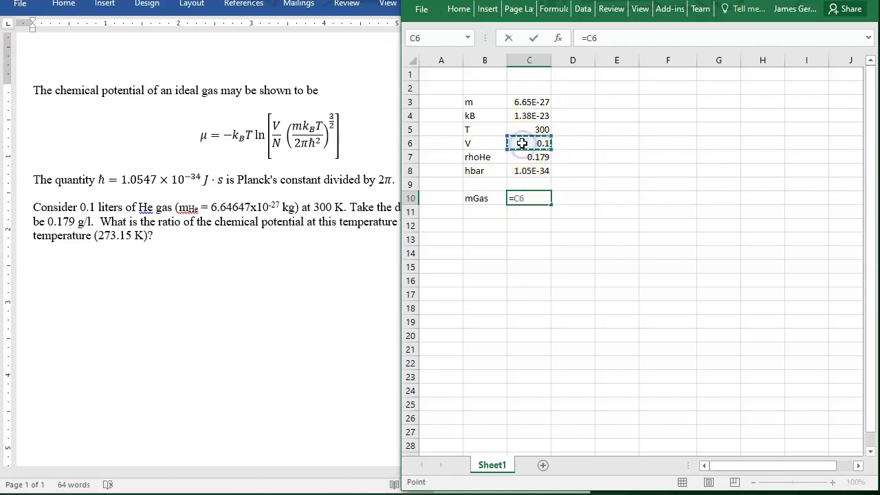
pyautogui.write('*')
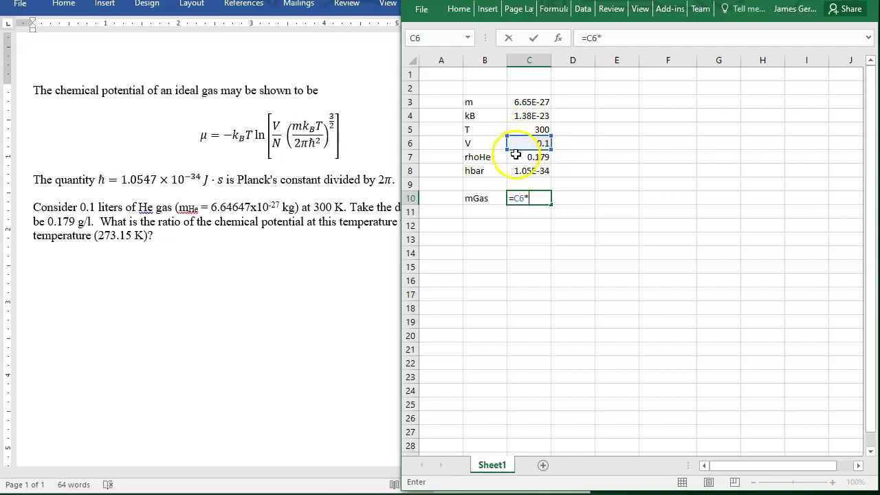
pyautogui.click(514, 157)
pyautogui.press('Return')
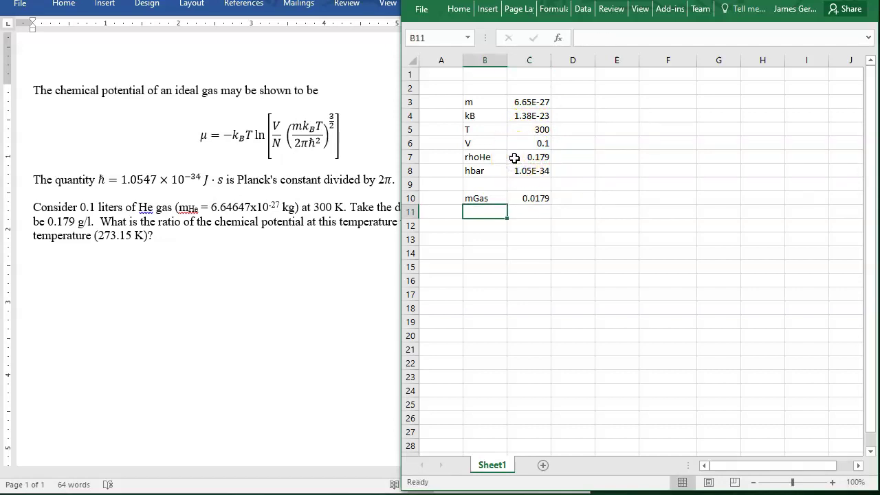
pyautogui.press('Up')
pyautogui.press('Right')
pyautogui.click(635, 38)
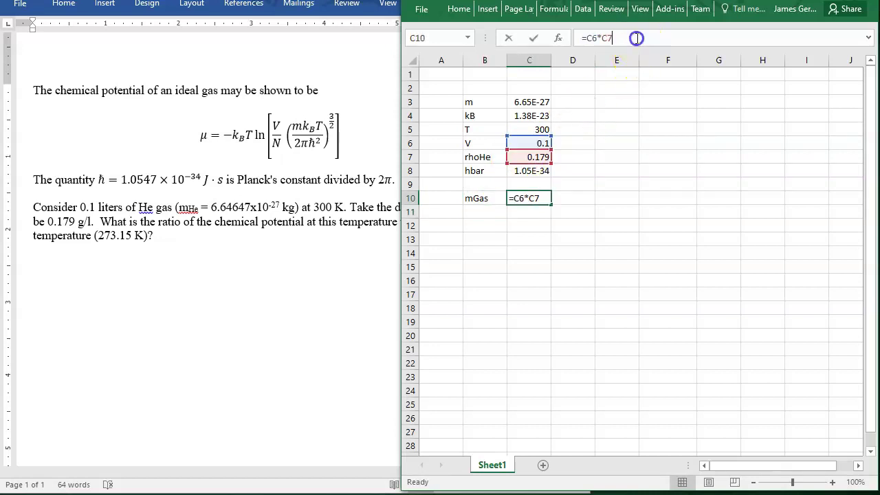
pyautogui.write('/1000')
pyautogui.press('Return')
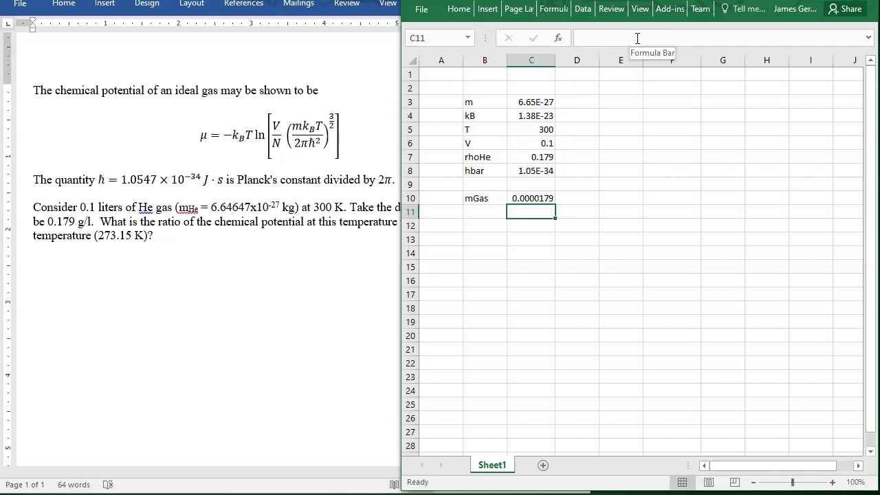
# Add N in row 11 as =C10/C3, giving 2.69E+21 atoms.
pyautogui.press('Left')
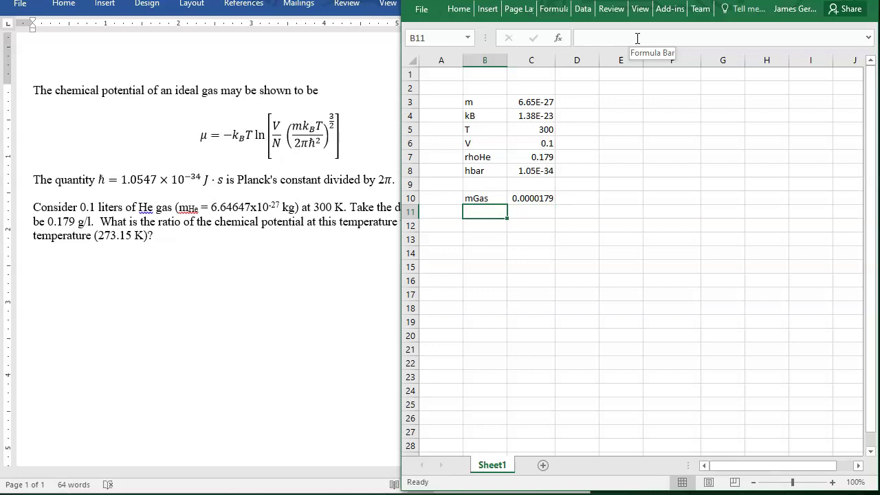
pyautogui.write('N')
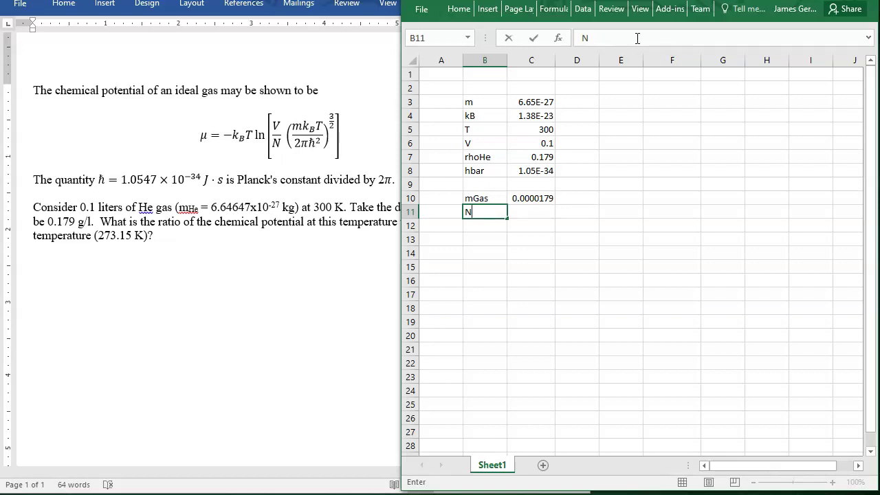
pyautogui.press('Tab')
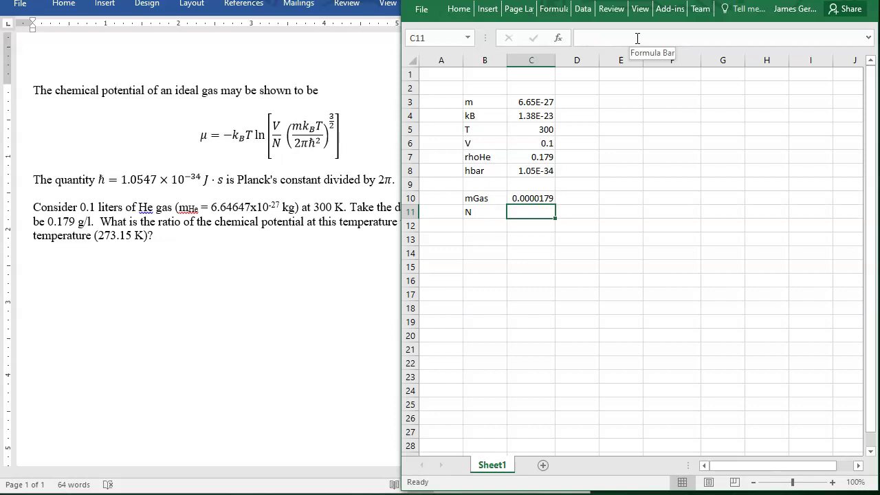
pyautogui.write('=')
pyautogui.press('Up')
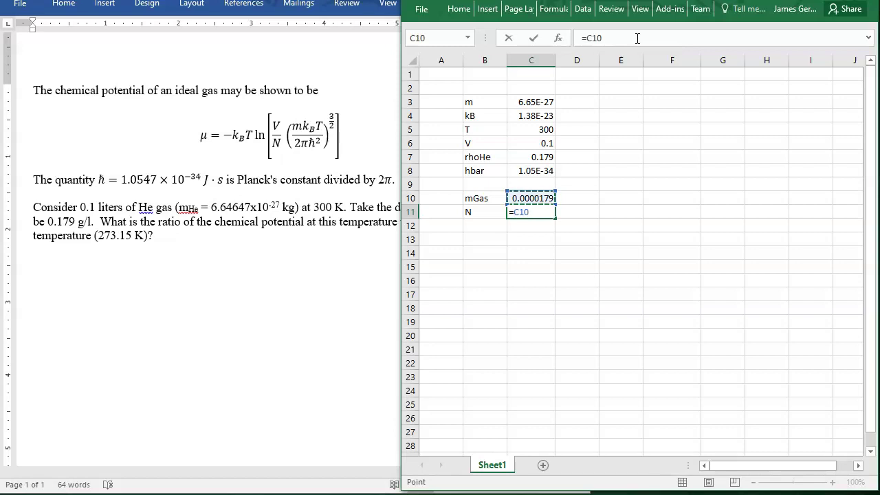
pyautogui.write('/')
pyautogui.click(526, 101)
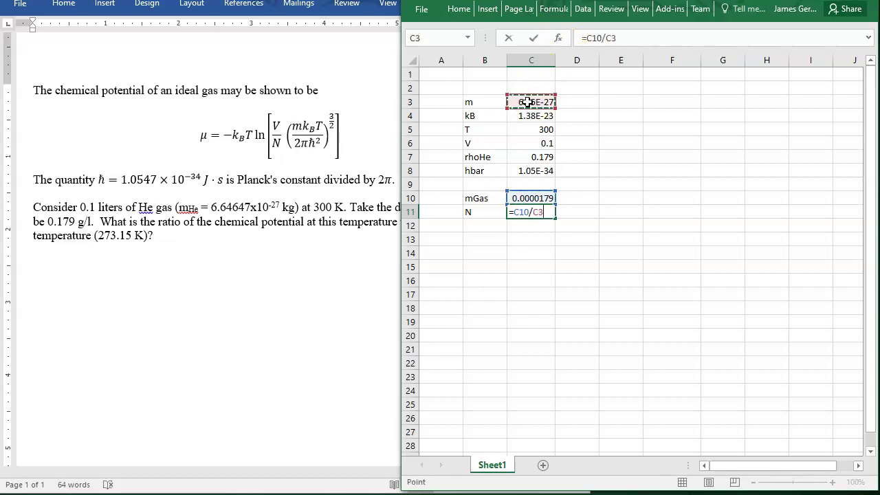
pyautogui.press('Return')
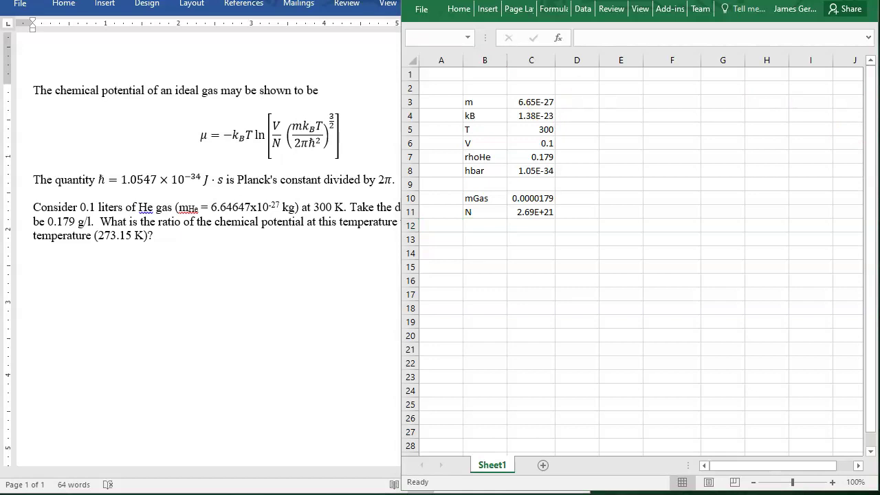
# Check the mGas and N formulas in C10 and C11.
pyautogui.click(527, 212)
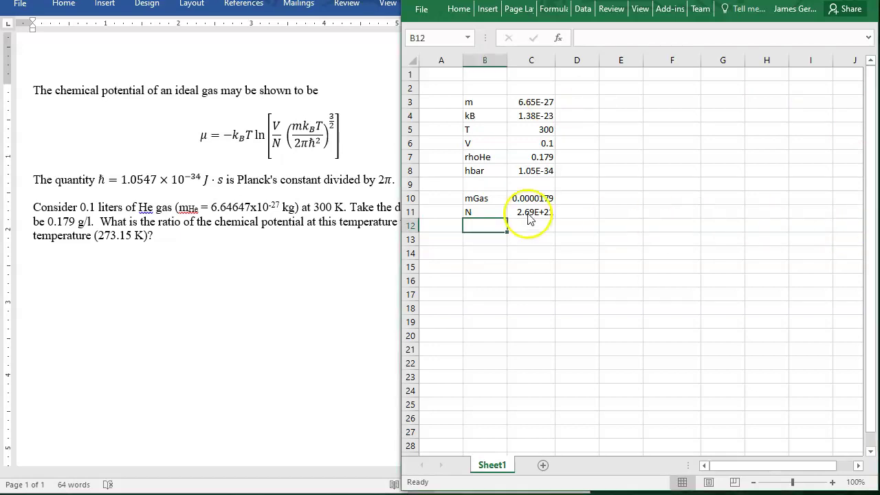
pyautogui.click(525, 199)
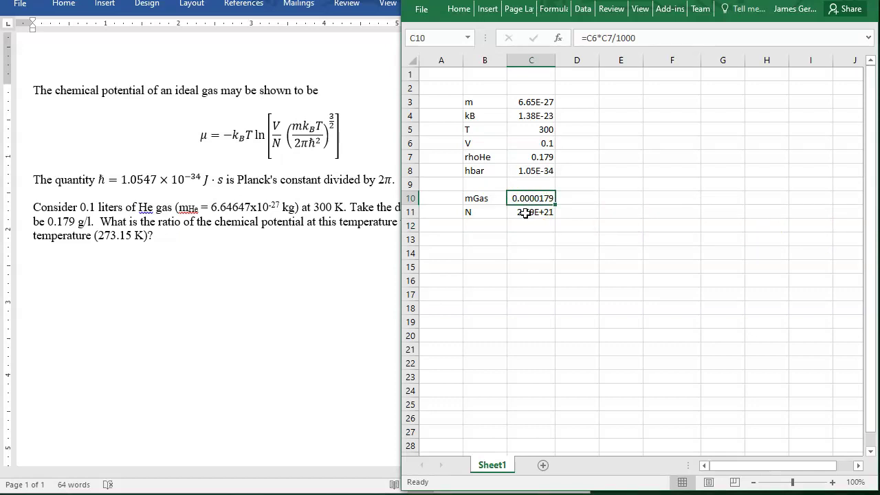
pyautogui.click(525, 213)
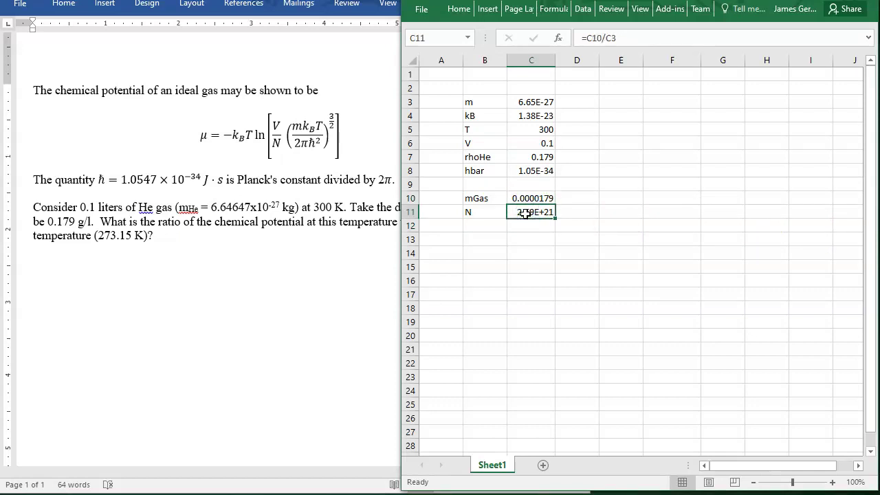
pyautogui.click(523, 218)
pyautogui.click(484, 213)
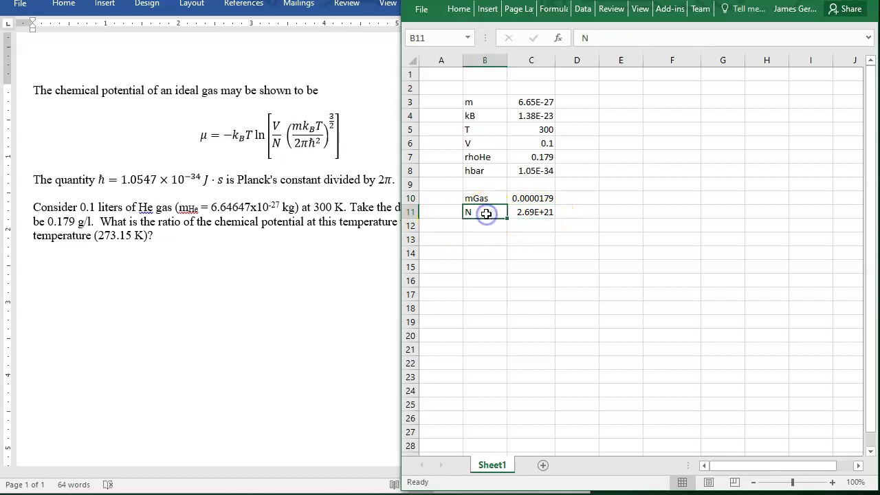
# Label F3 as N/V and enter =B11/(B6/1000) in G3.
pyautogui.click(304, 359)
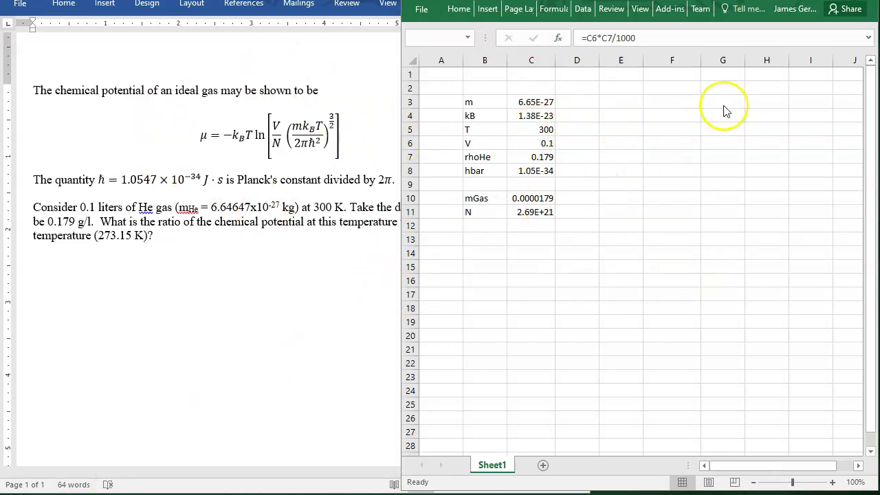
pyautogui.click(651, 101)
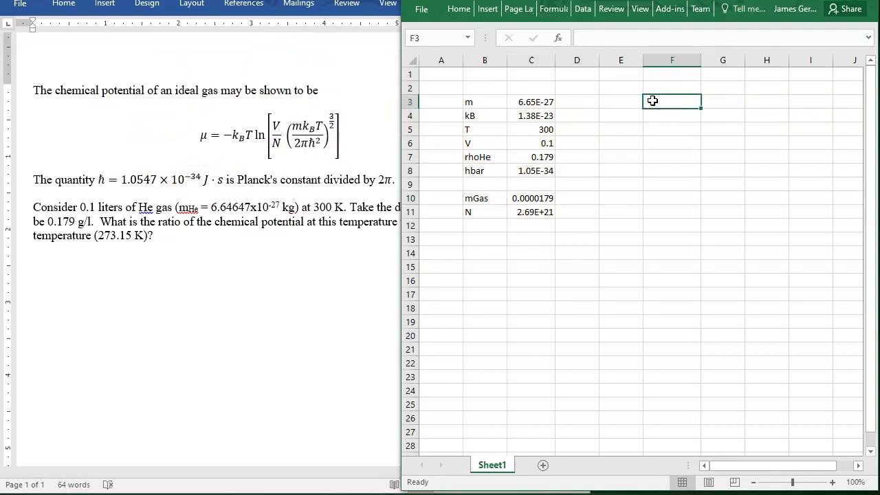
pyautogui.write('N/V')
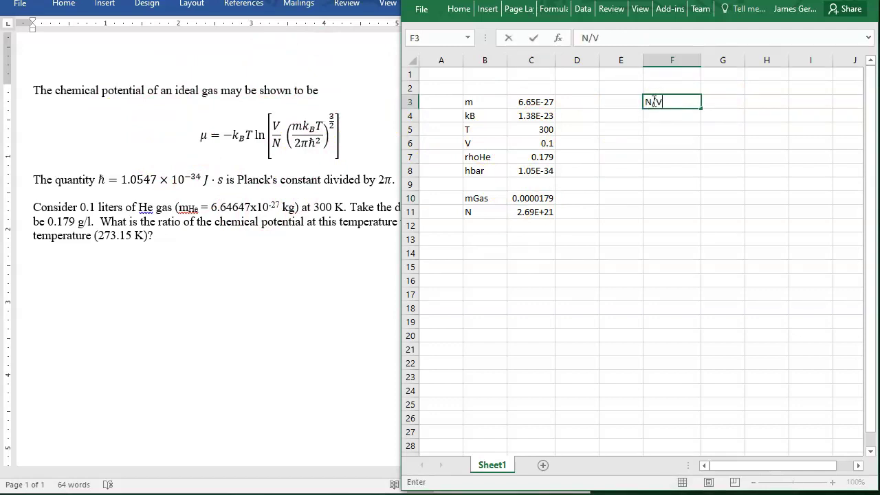
pyautogui.press('Tab')
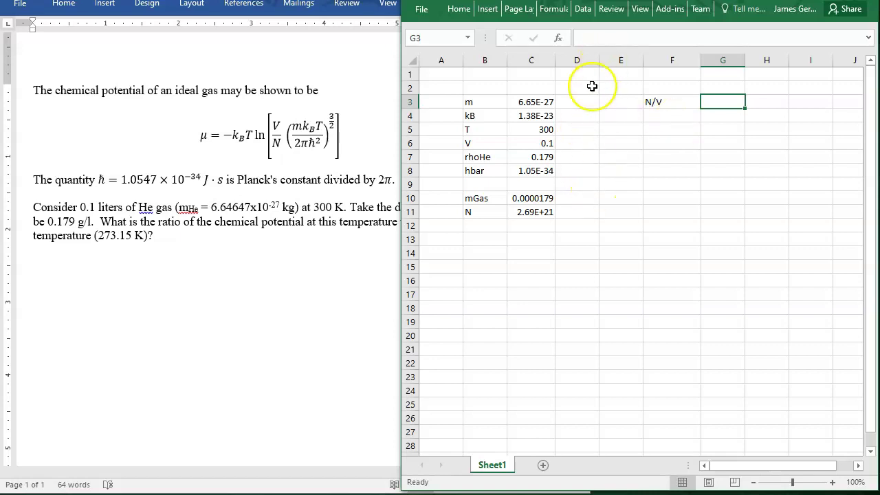
pyautogui.write('=')
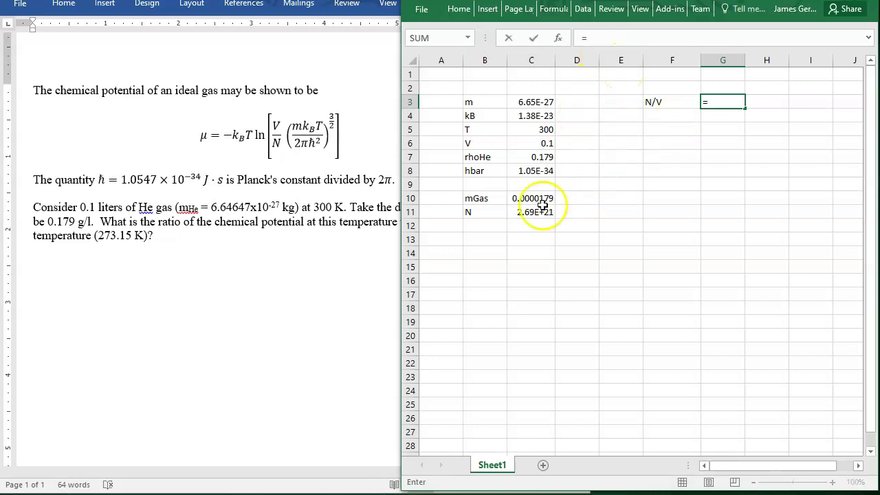
pyautogui.click(474, 215)
pyautogui.write('/')
pyautogui.click(487, 142)
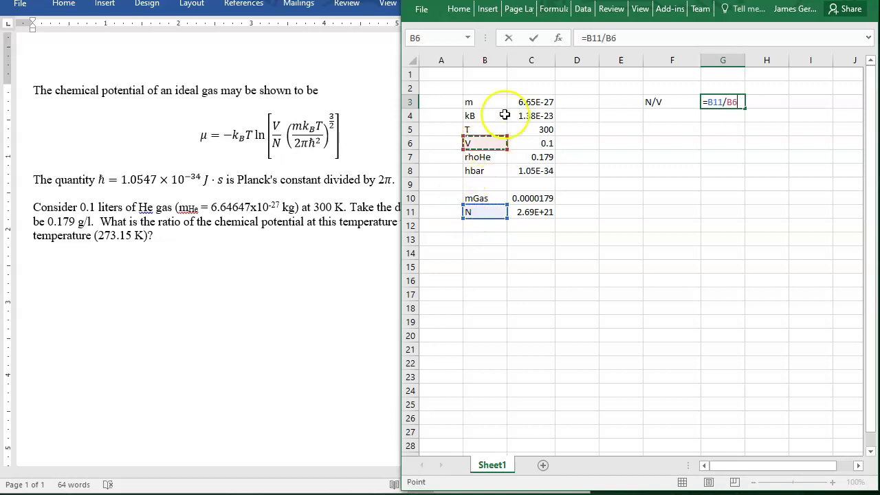
pyautogui.click(609, 39)
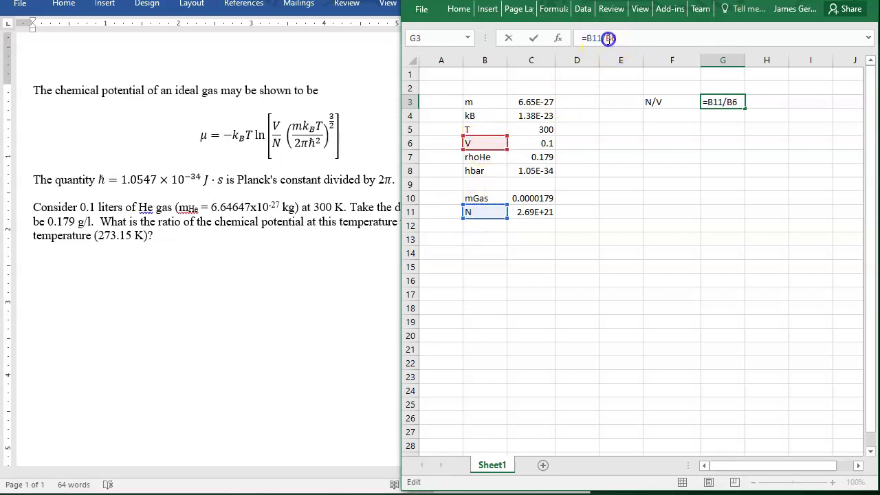
pyautogui.write('(B6/1000)')
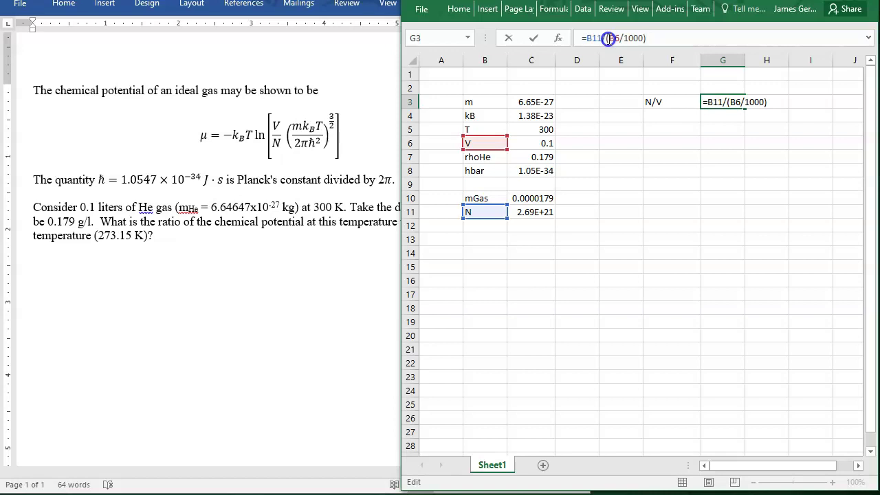
pyautogui.press('Return')
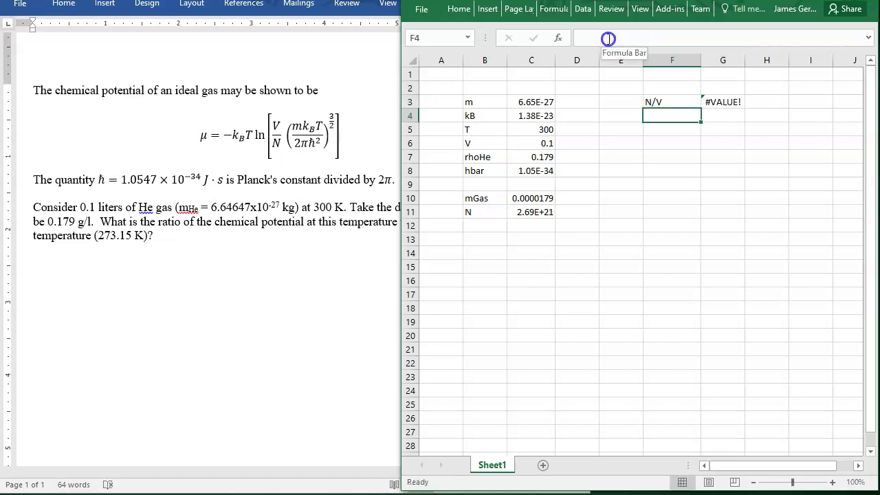
# Fix the #VALUE! error by pointing the formula at C11 and C6, giving 2.69316E+25.
pyautogui.press('Up')
pyautogui.press('Right')
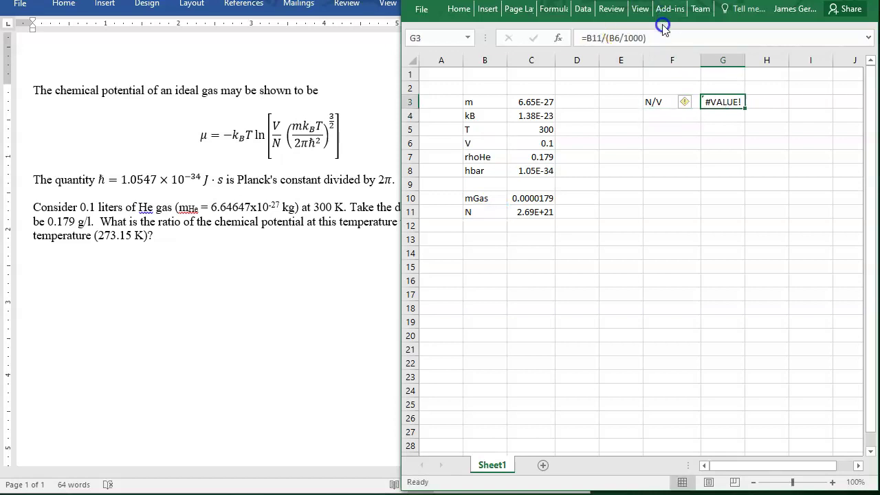
pyautogui.click(658, 38)
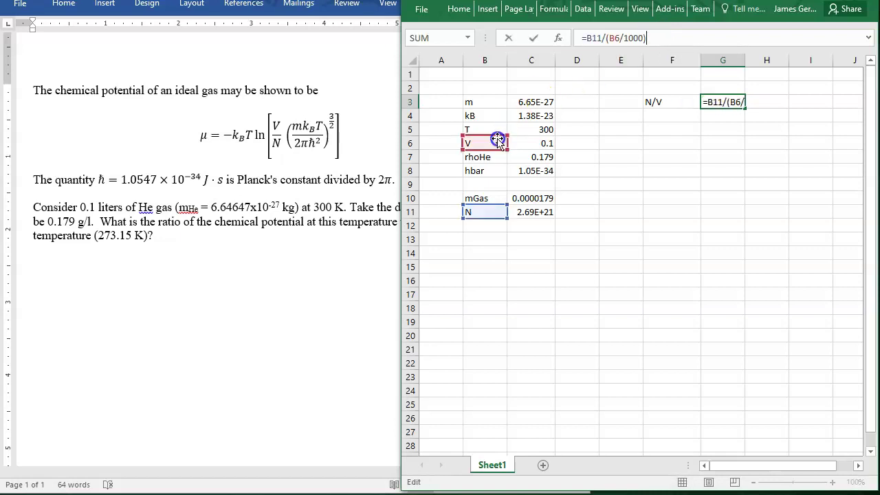
pyautogui.moveTo(496, 140); pyautogui.dragTo(516, 143)
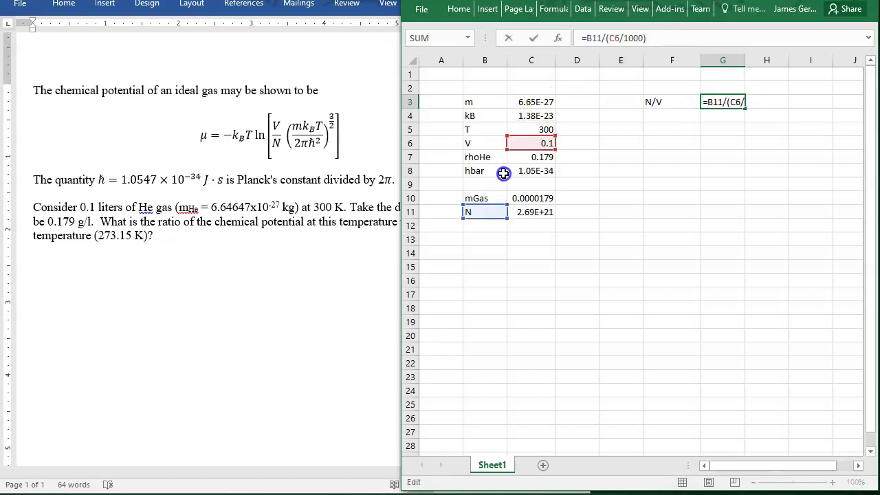
pyautogui.moveTo(486, 205); pyautogui.dragTo(519, 214)
pyautogui.click(663, 41)
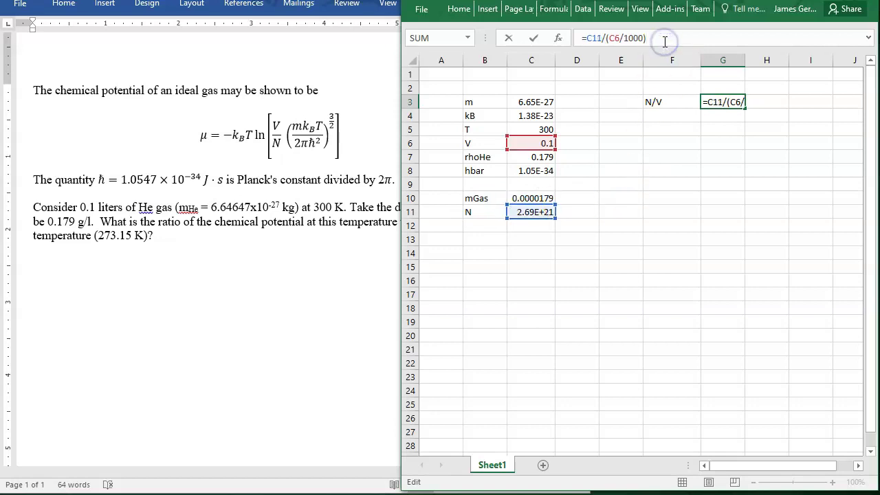
pyautogui.press('Return')
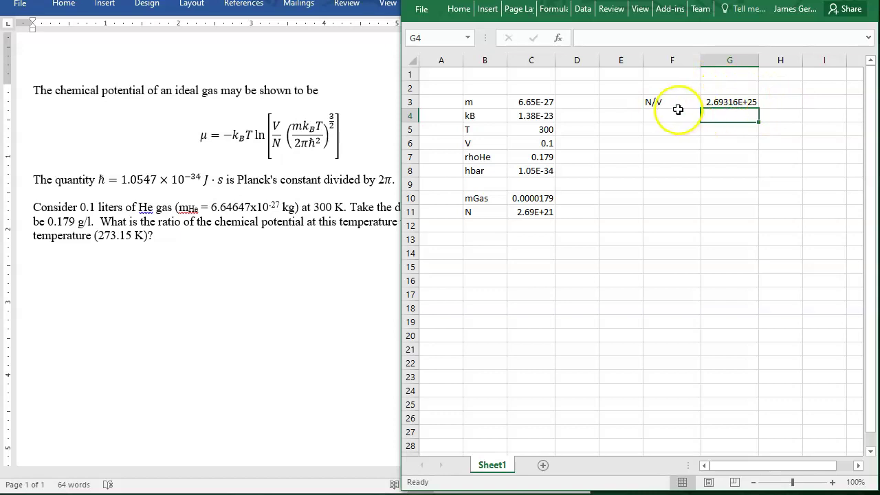
# Add a 2pihbar2 row in F4:G4 as =2*pi()*C8^2, giving 6.99E-68.
pyautogui.click(672, 114)
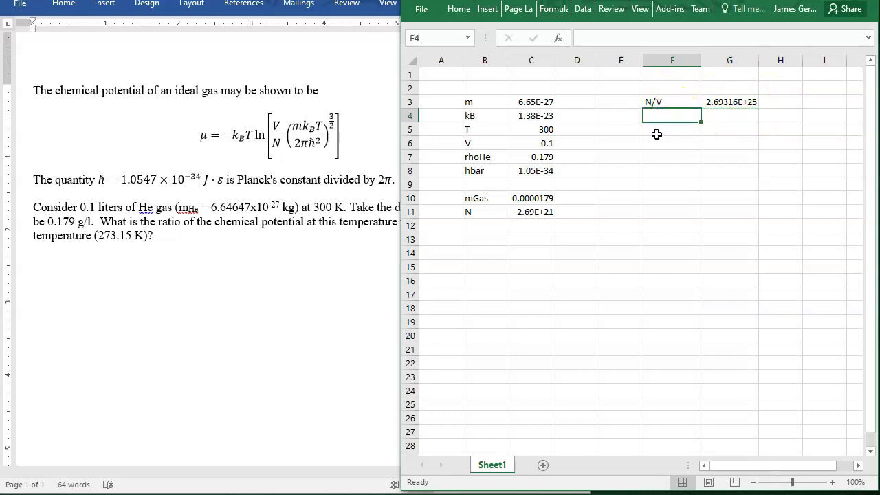
pyautogui.write('2pih')
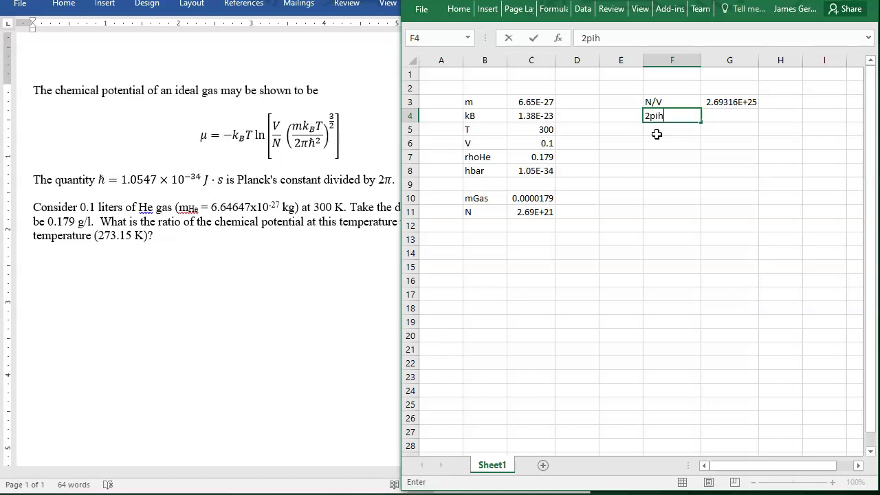
pyautogui.write('bar2')
pyautogui.press('Tab')
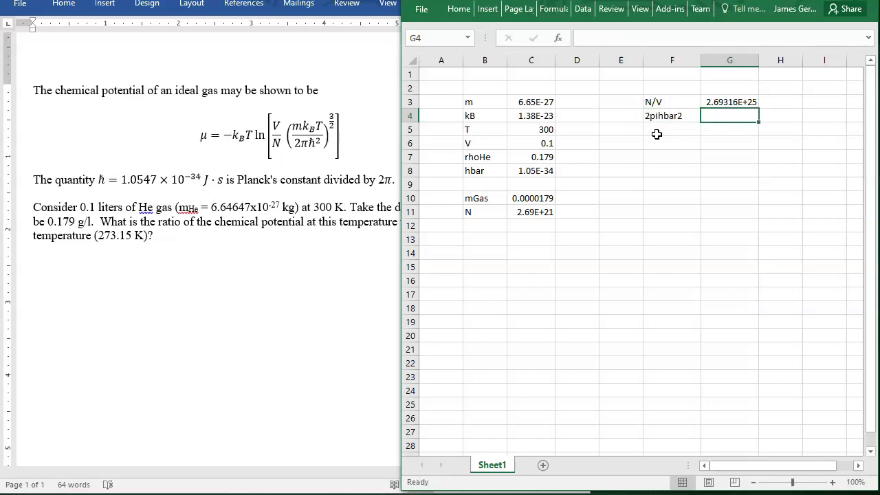
pyautogui.write('=2*p')
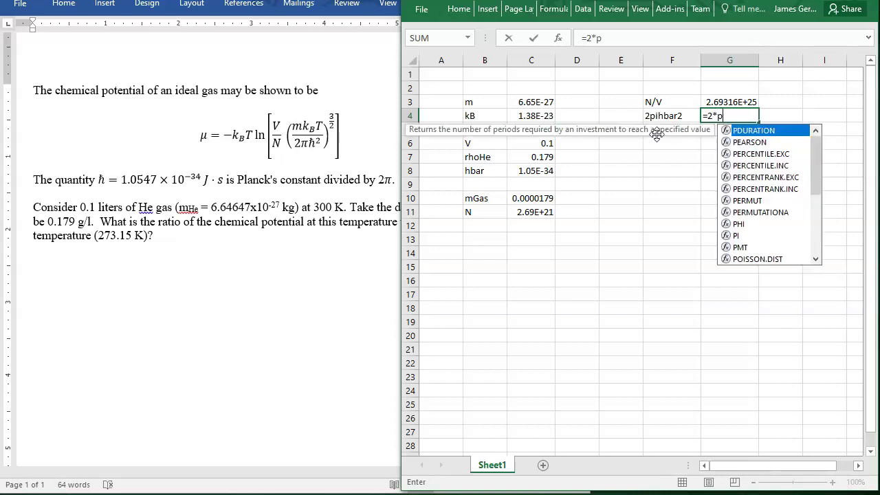
pyautogui.write('i()*')
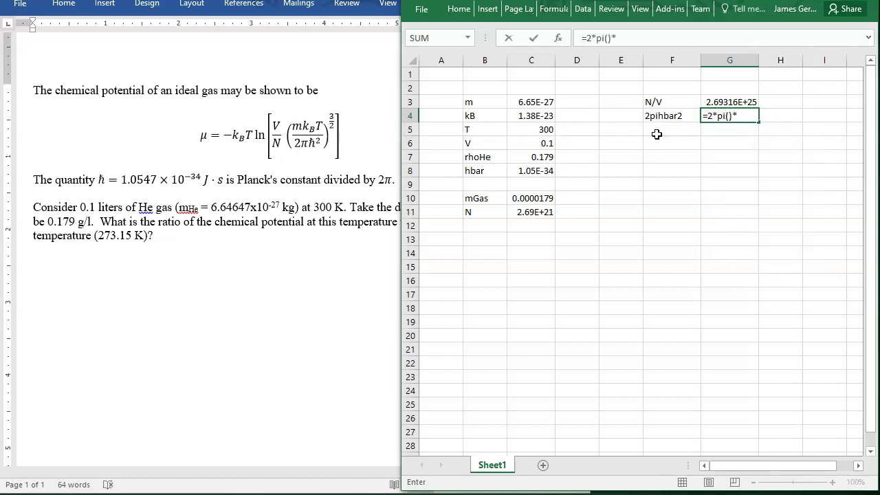
pyautogui.click(520, 172)
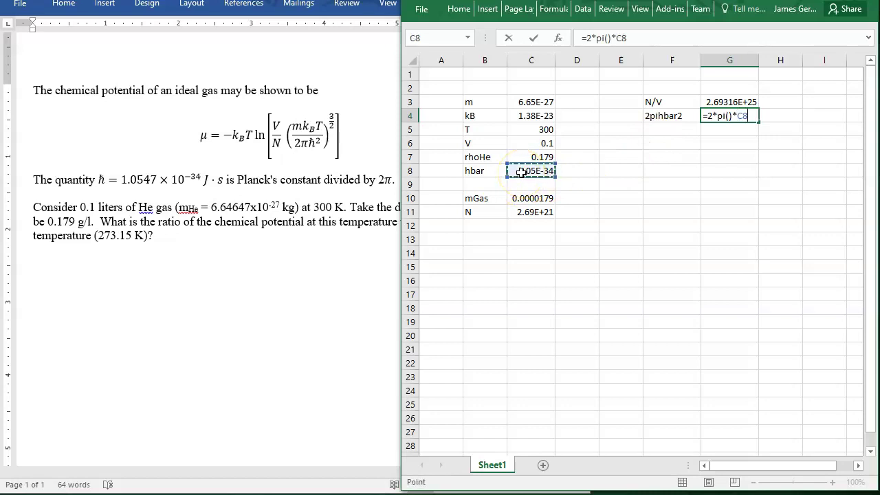
pyautogui.write('^2')
pyautogui.press('Return')
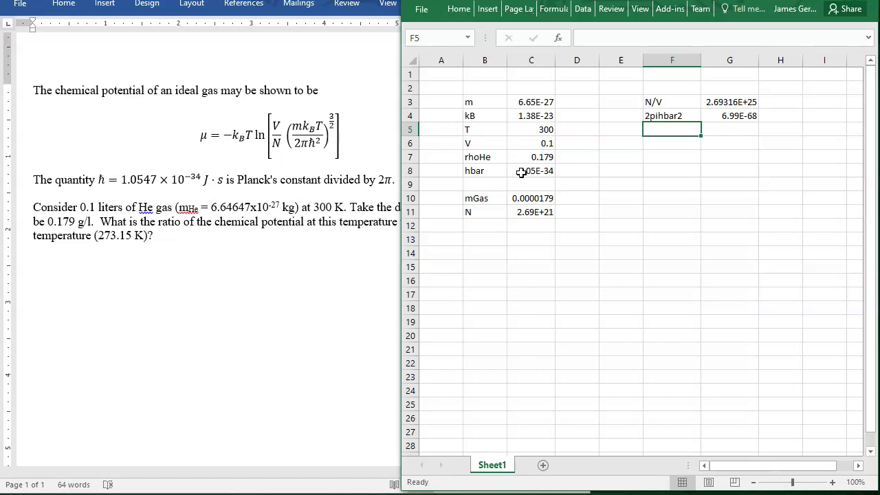
# Label F5 as '3/2 bracket'.
pyautogui.write('2')
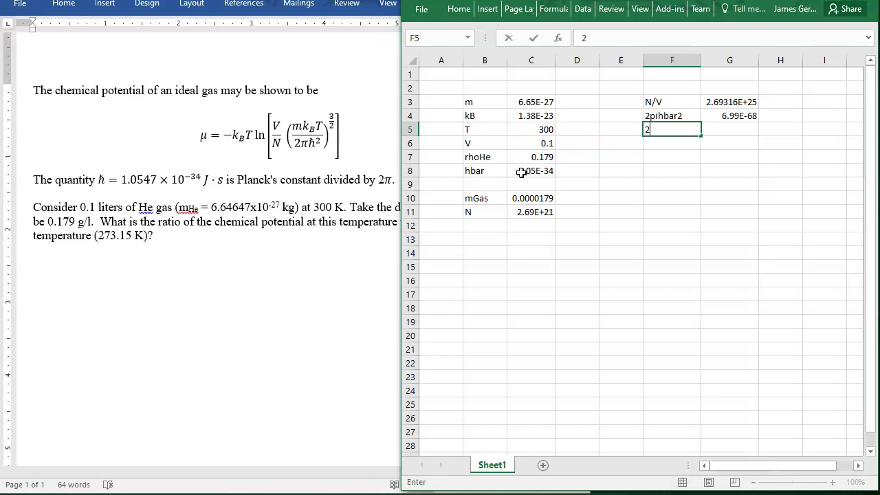
pyautogui.press('BackSpace')
pyautogui.write('3/2 bracket')
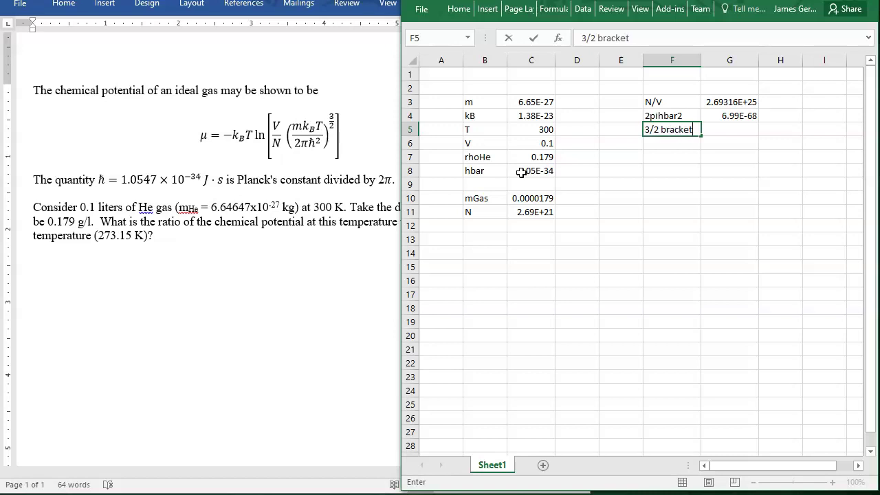
pyautogui.press('Tab')
# Enter =C3*C4*C5/G4 in G5, giving 3.94E+20.
pyautogui.write('=')
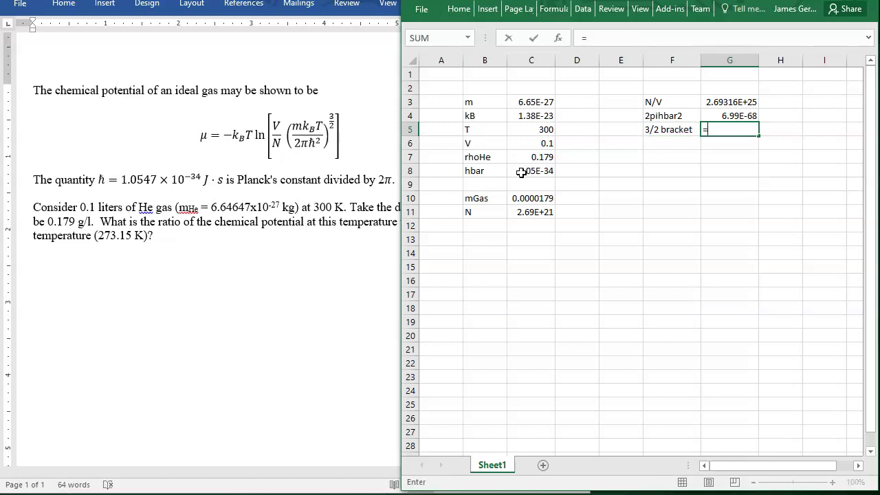
pyautogui.click(534, 100)
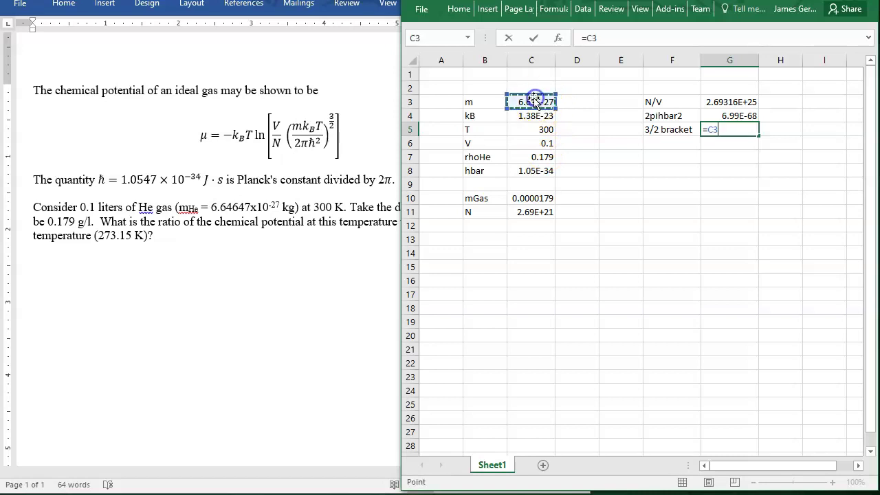
pyautogui.write('*')
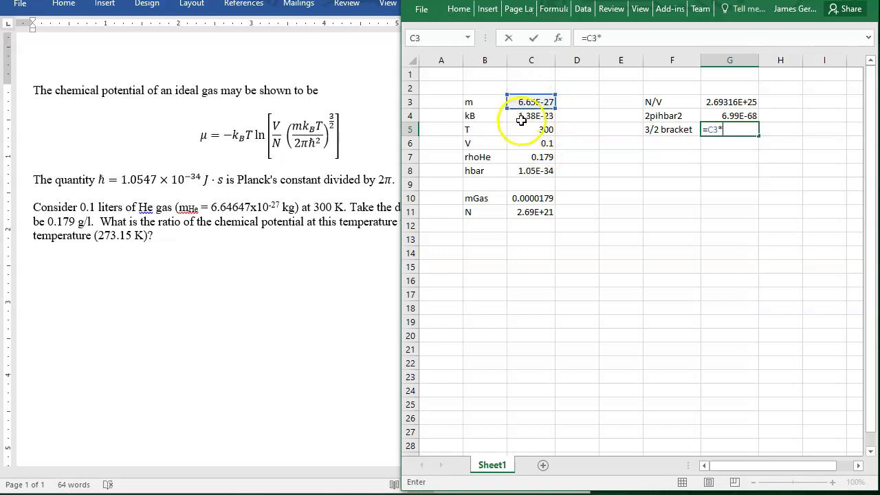
pyautogui.click(533, 114)
pyautogui.write('*')
pyautogui.click(537, 129)
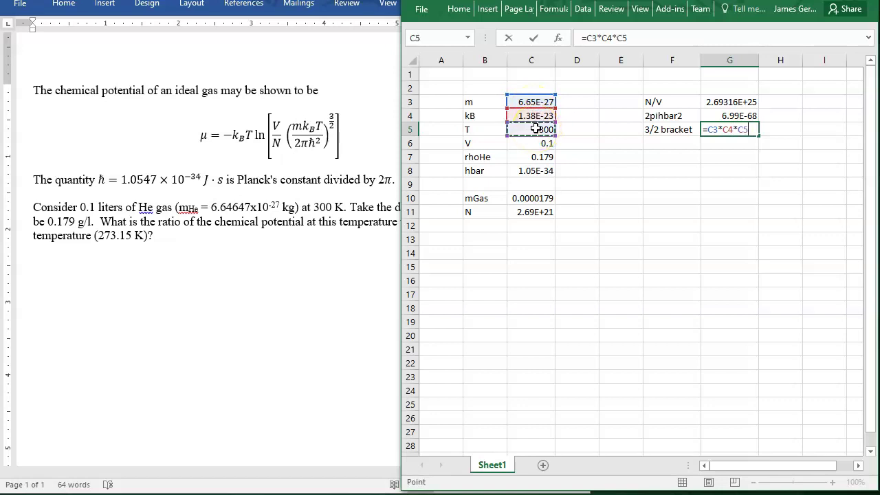
pyautogui.write('/')
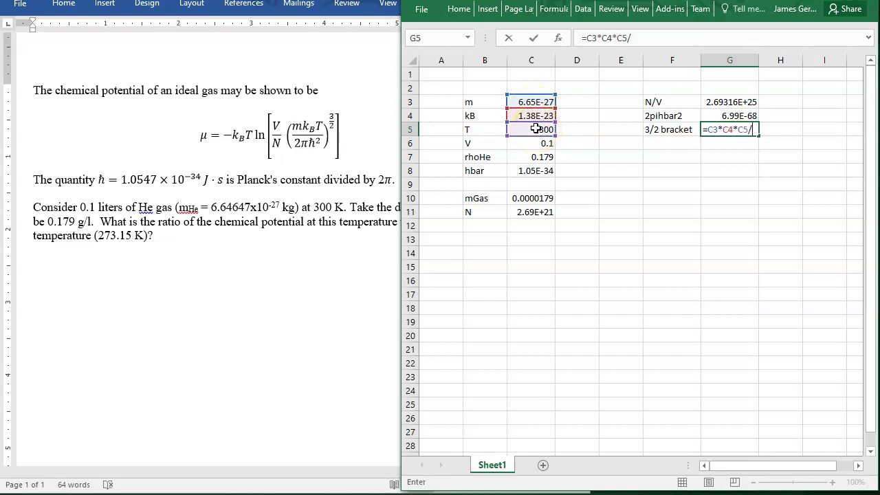
pyautogui.click(733, 115)
pyautogui.press('Return')
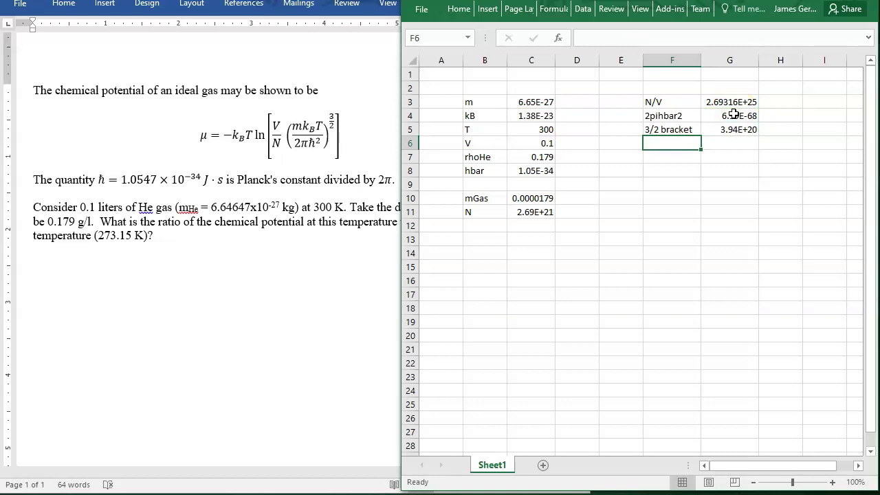
pyautogui.press('Down')
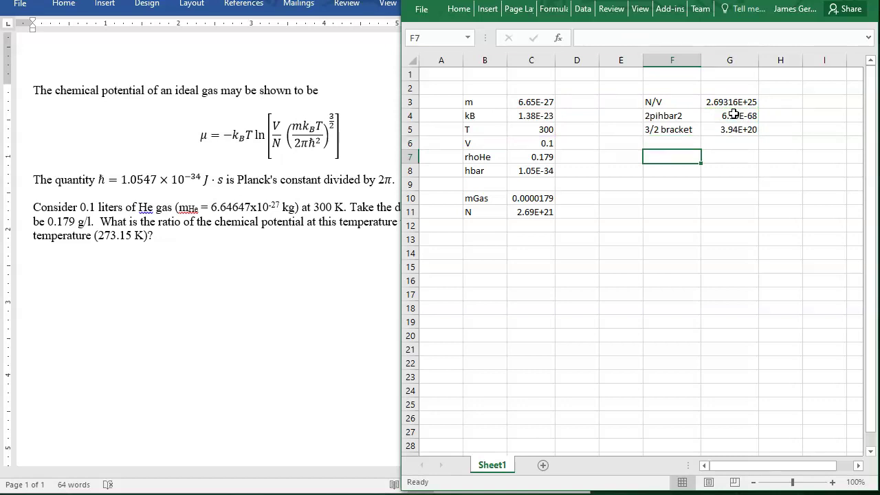
# Add mu as =-C4*C5*ln(G5^1.5/G3), giving -5.21E-20, then show the Word problem.
pyautogui.write('mu')
pyautogui.press('Tab')
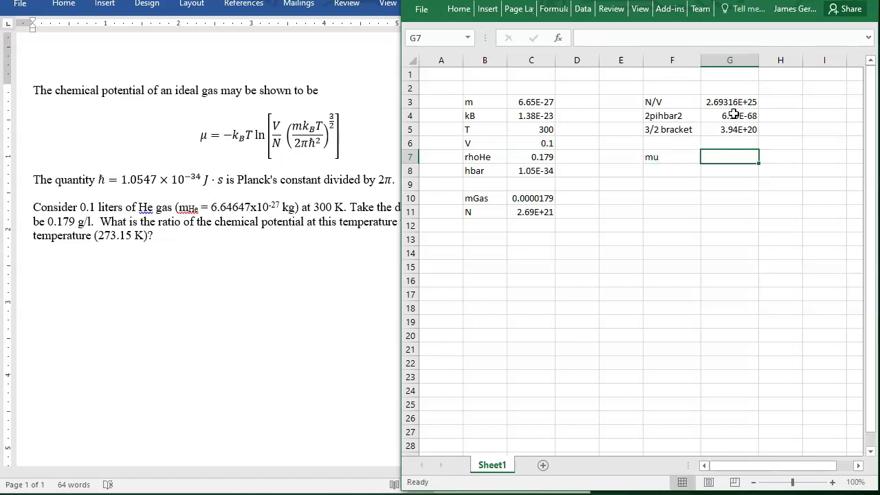
pyautogui.write('=-')
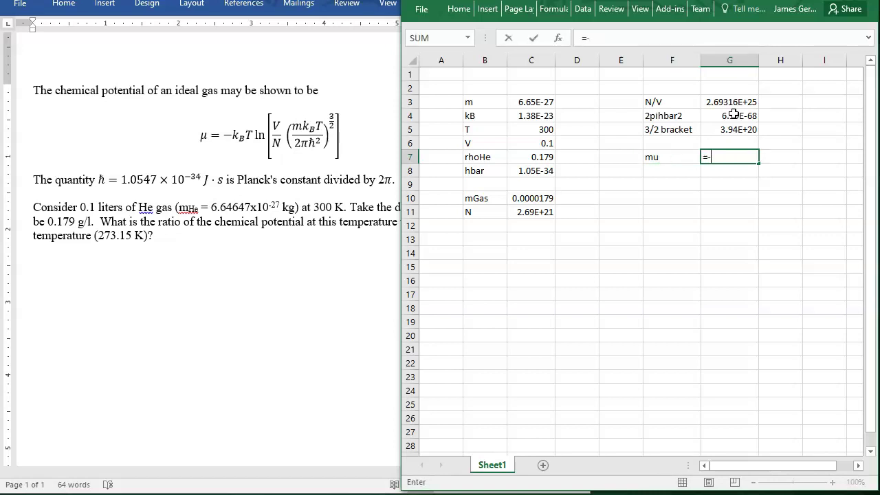
pyautogui.click(520, 117)
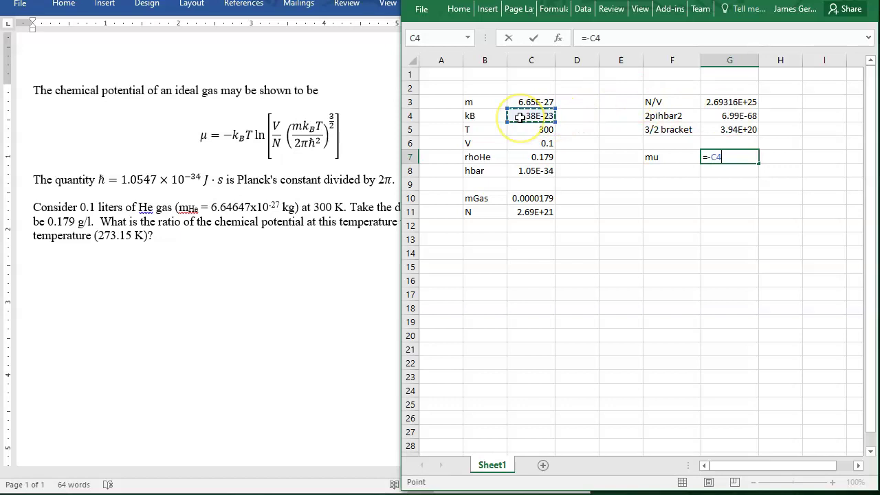
pyautogui.write('*')
pyautogui.click(526, 130)
pyautogui.write('*ln(')
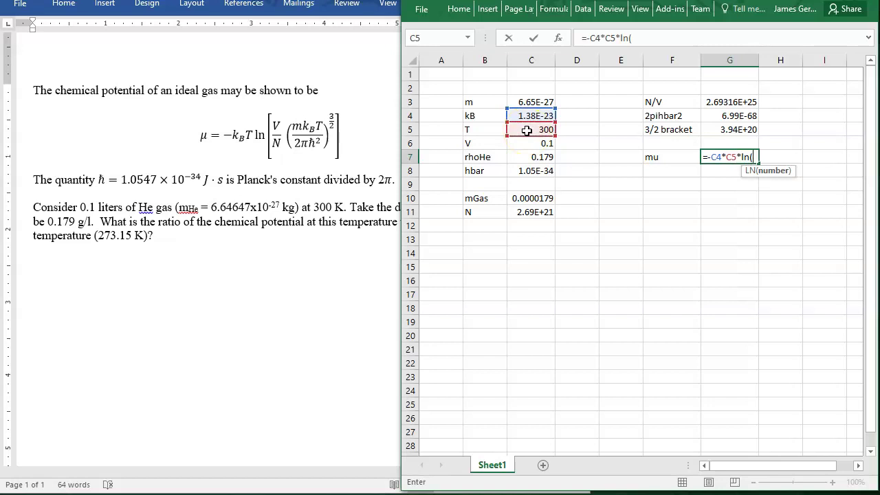
pyautogui.click(726, 129)
pyautogui.write('^1.5/')
pyautogui.click(729, 103)
pyautogui.write(')')
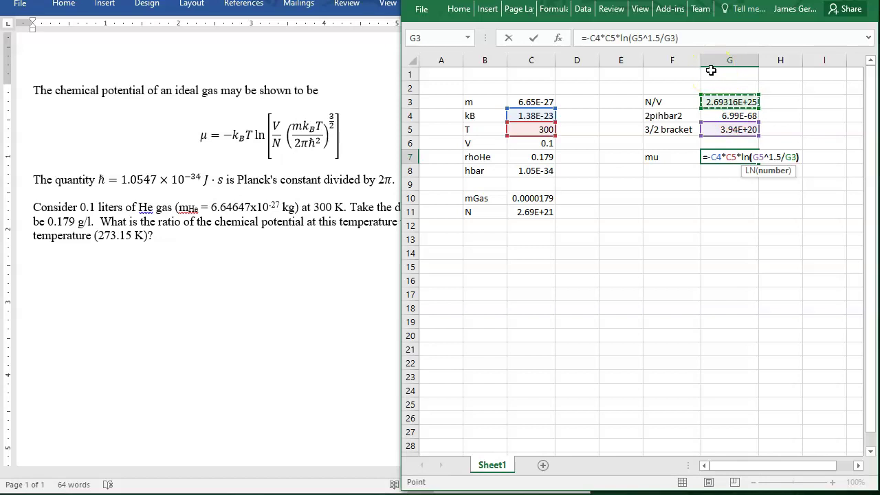
pyautogui.press('Return')
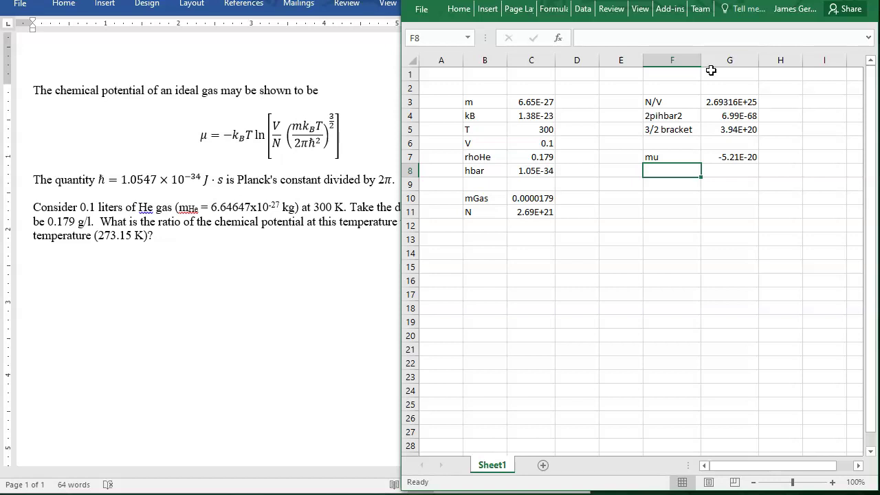
pyautogui.click(268, 287)
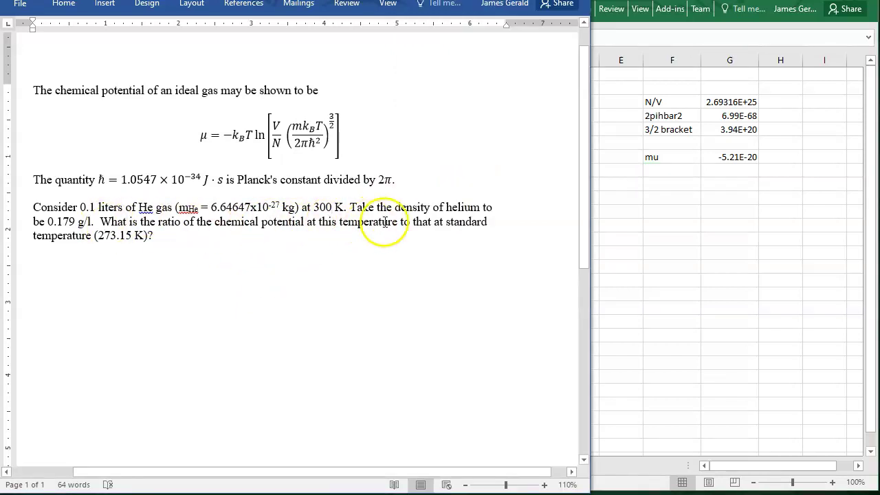
# Copy the calculation block B3:G11 and paste it at B14.
pyautogui.click(770, 272)
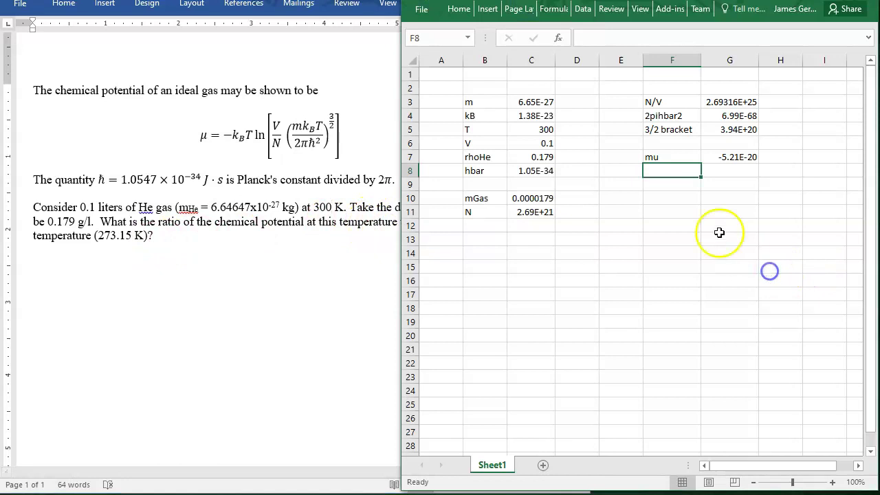
pyautogui.moveTo(486, 106); pyautogui.dragTo(732, 207)
pyautogui.hotkey('ctrl', 'c')
pyautogui.click(477, 251)
pyautogui.hotkey('ctrl', 'v')
pyautogui.press('Escape')
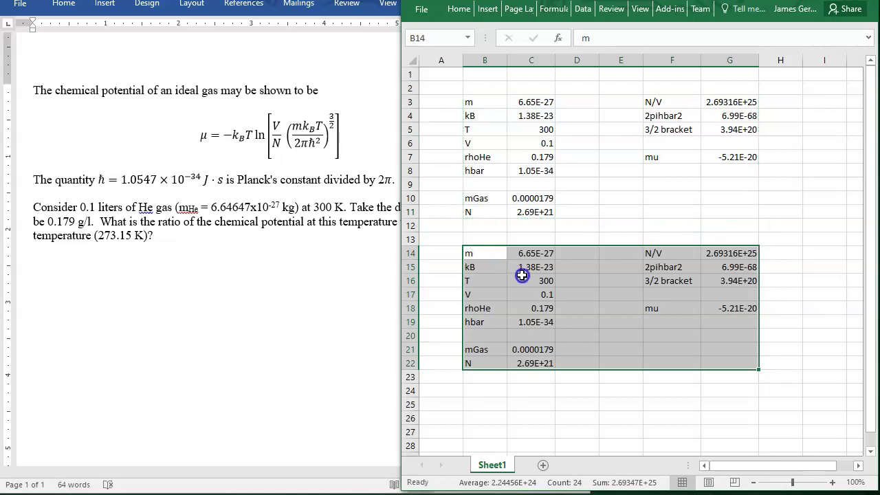
pyautogui.click(550, 293)
# Set the copy's temperature in C16 to 273.15.
pyautogui.click(545, 278)
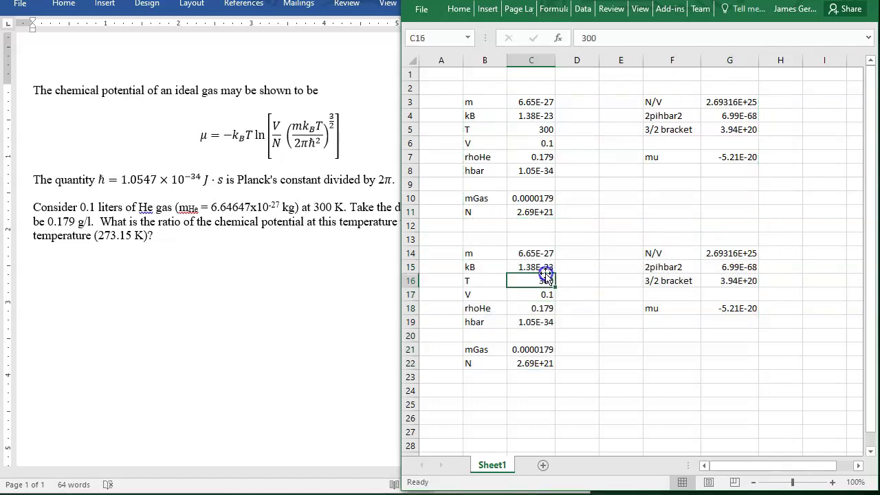
pyautogui.write('273.')
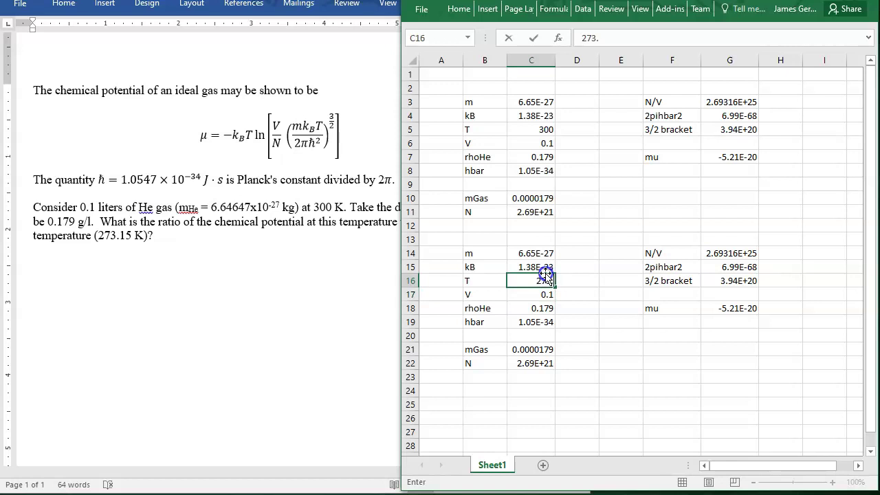
pyautogui.write('15')
pyautogui.press('Return')
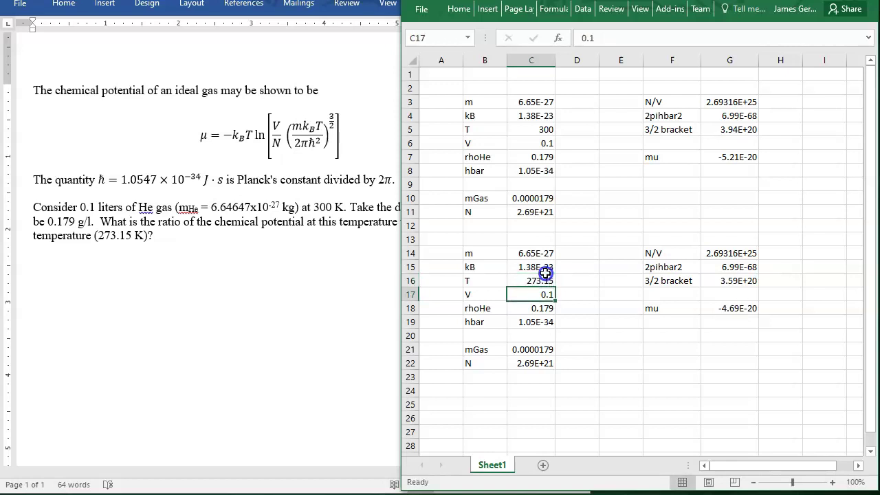
# Add mu-ratio in F23 with =G7/G18 in G23, giving 1.11E+00.
pyautogui.click(663, 381)
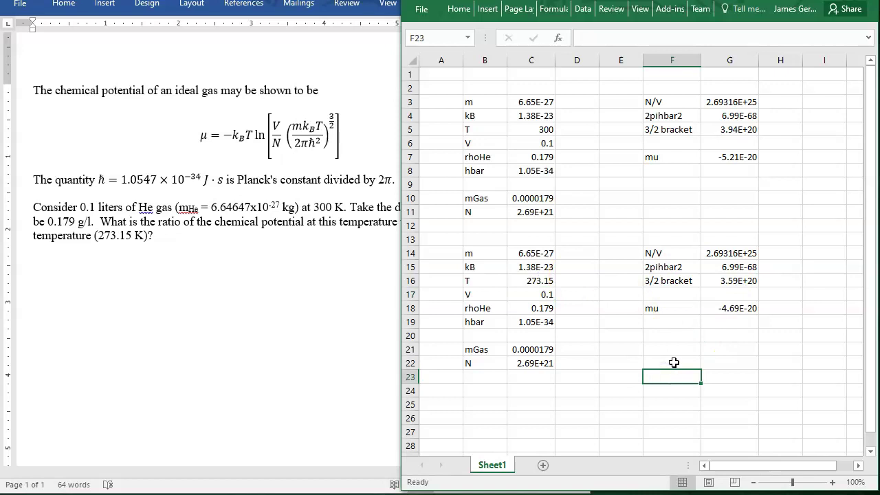
pyautogui.write('mu-ratio')
pyautogui.press('Tab')
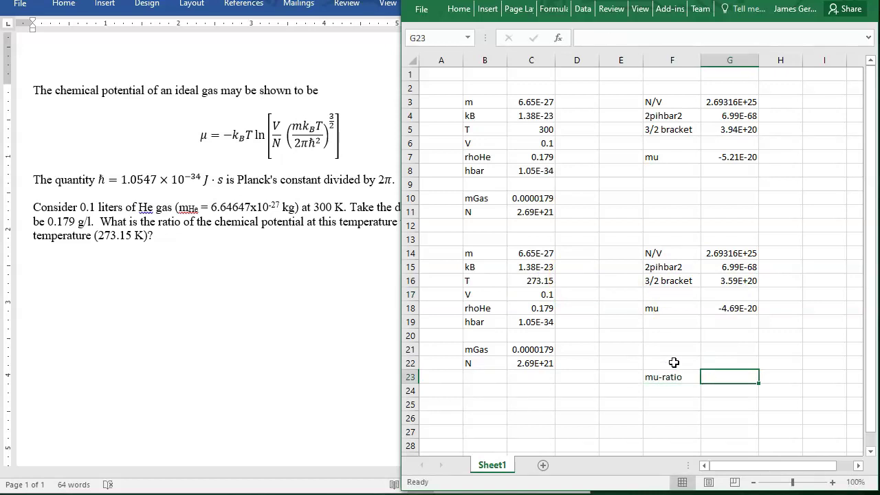
pyautogui.write('=')
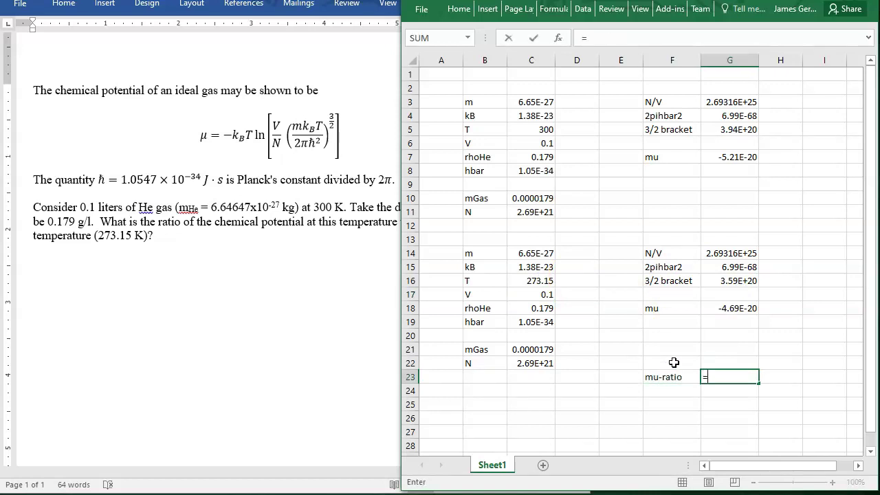
pyautogui.click(726, 158)
pyautogui.write('/')
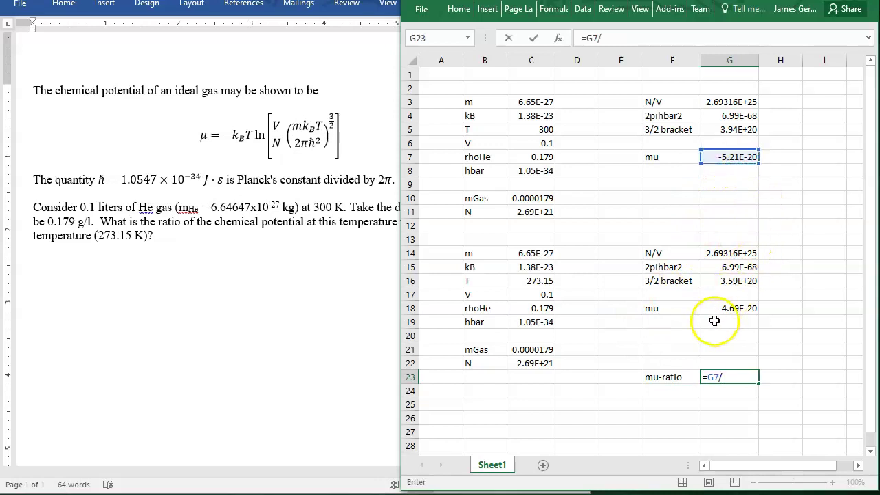
pyautogui.click(715, 310)
pyautogui.press('Return')
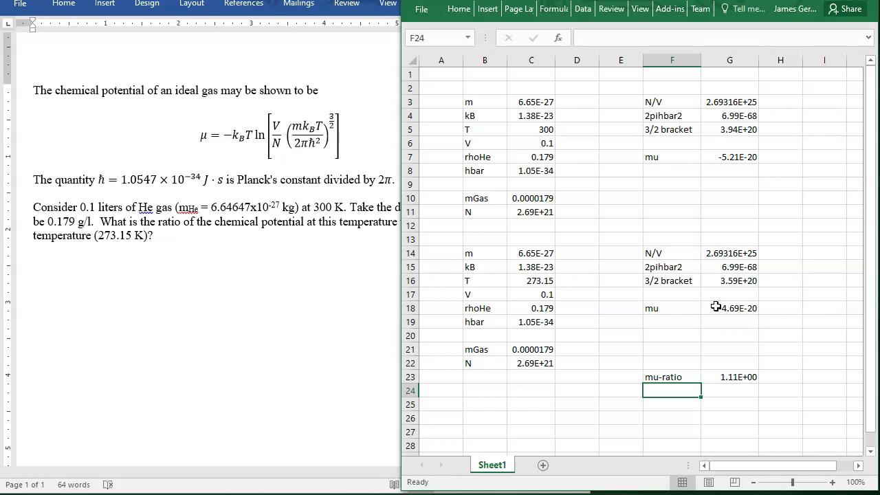
pyautogui.click(220, 348)
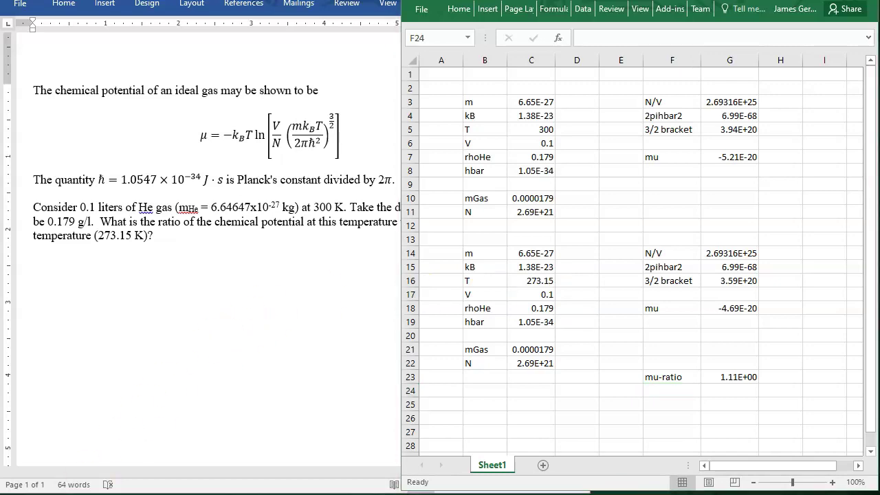